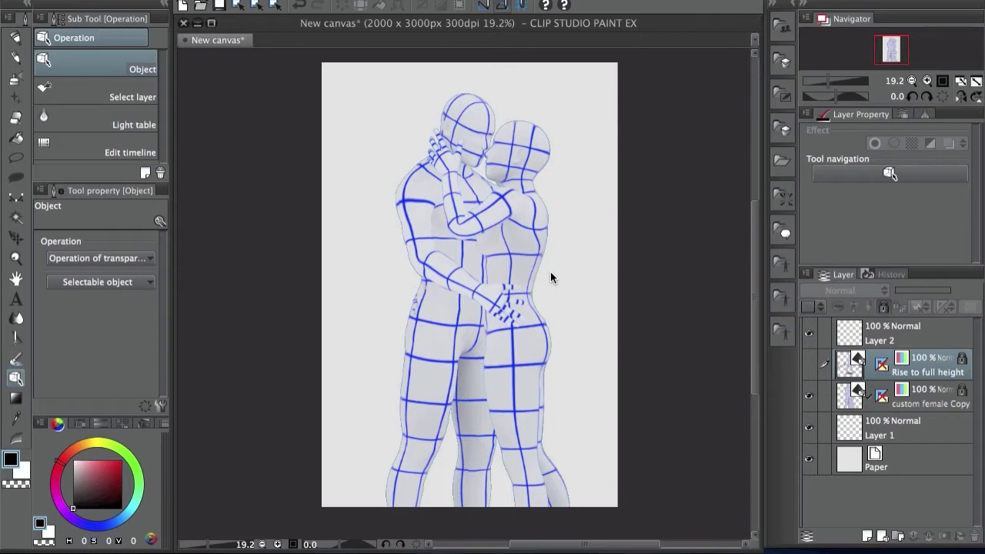
Zoom the canvas to 23.9%, then hide the embracing couple and show the Rise to full height layer.
key("ctrl+plus")
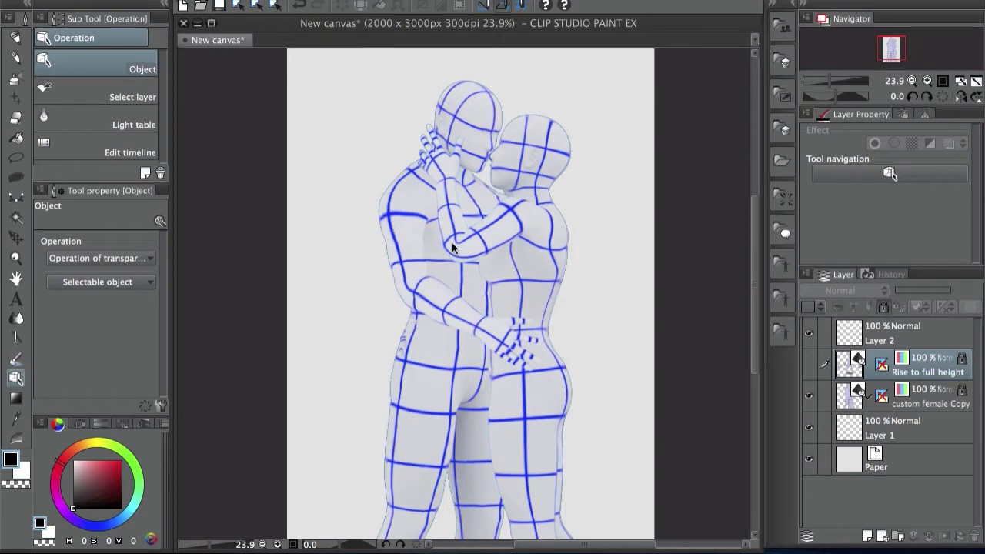
left_click(808, 397)
left_click(808, 365)
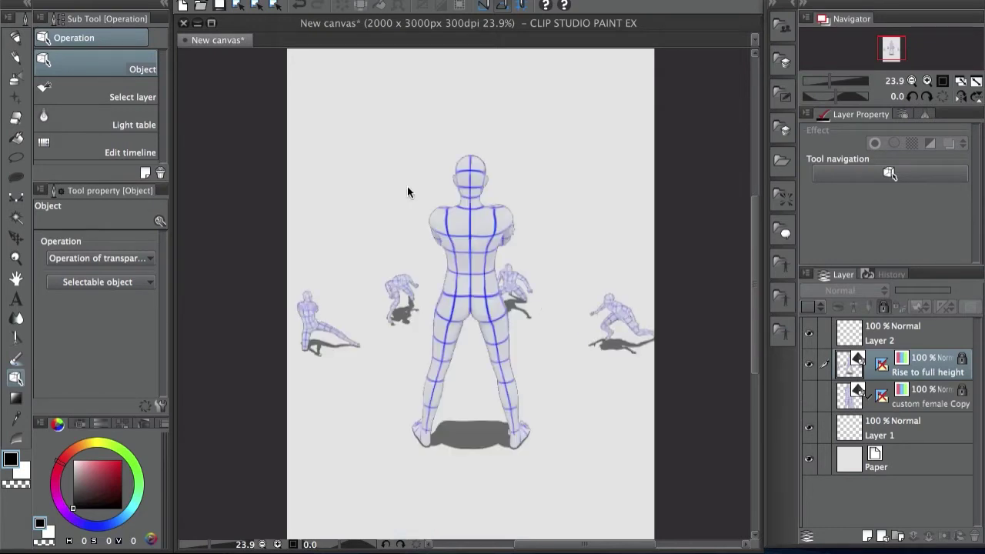
Orbit the camera to a high rear view of the Rise to full height figures, then hide that layer.
left_click(885, 365)
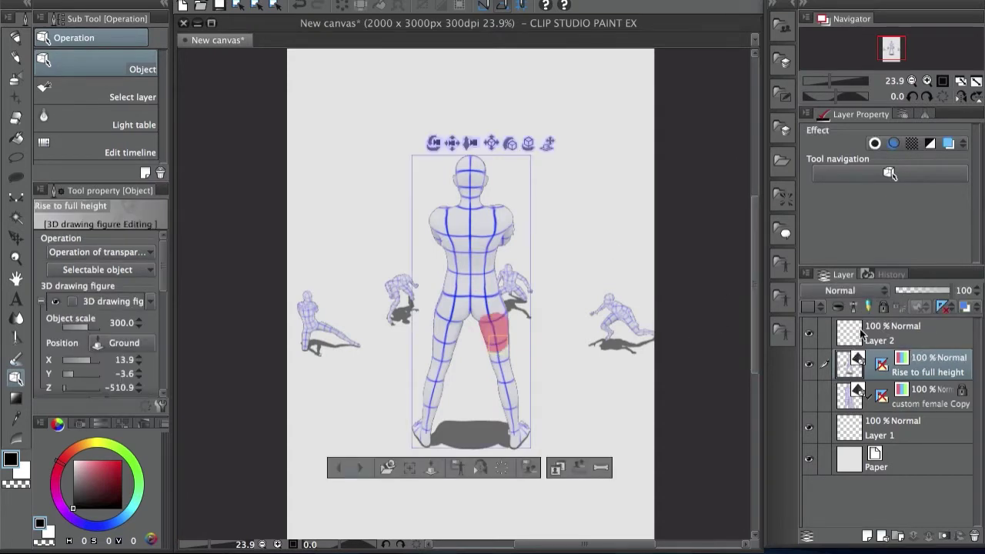
left_click(850, 336)
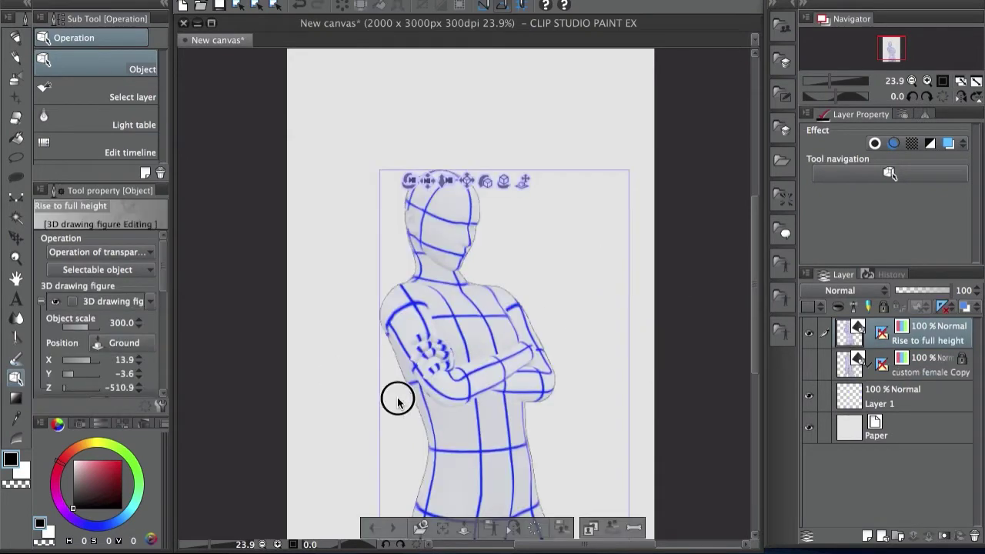
left_click_drag(396, 398, 417, 301)
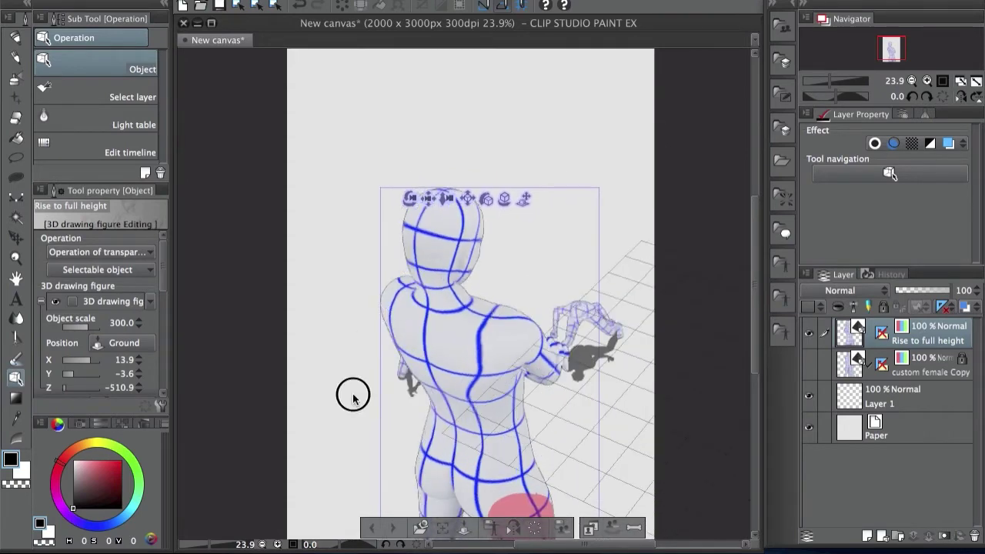
left_click_drag(409, 403, 545, 346)
left_click(348, 228)
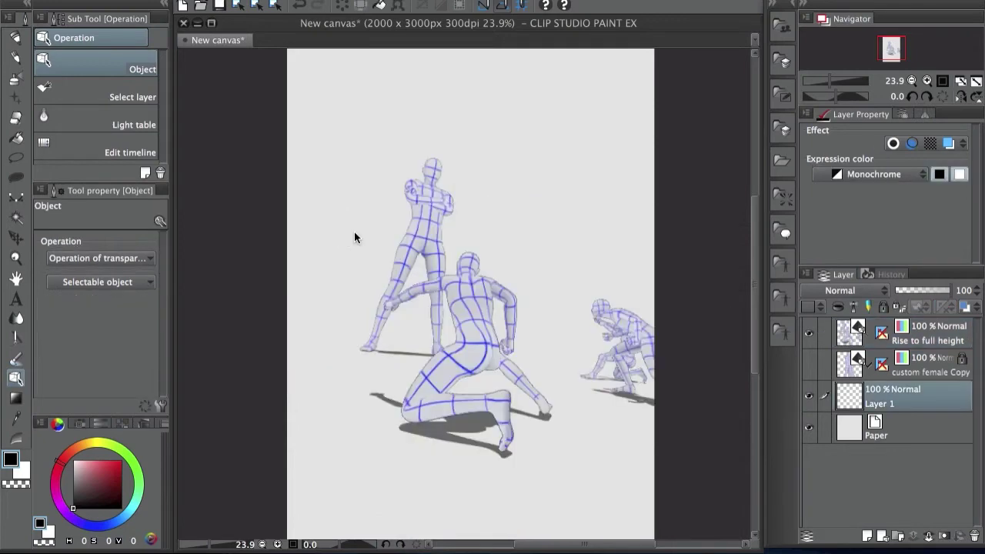
left_click(922, 335)
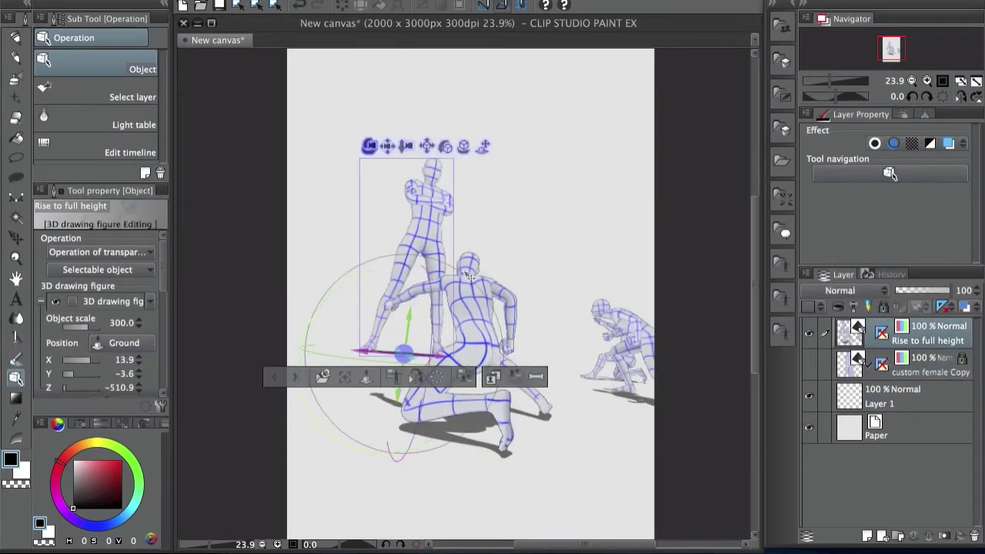
left_click_drag(336, 223, 514, 232)
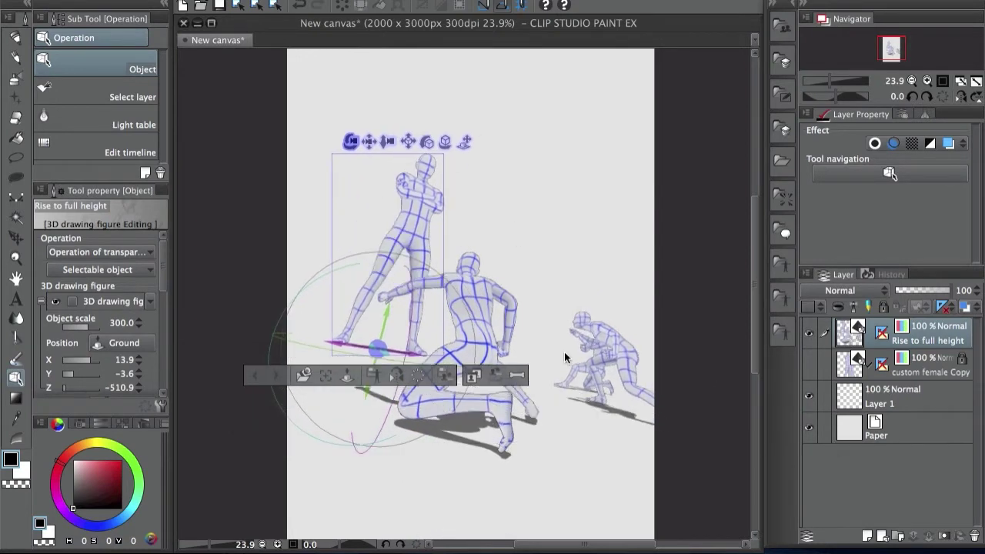
left_click(914, 407)
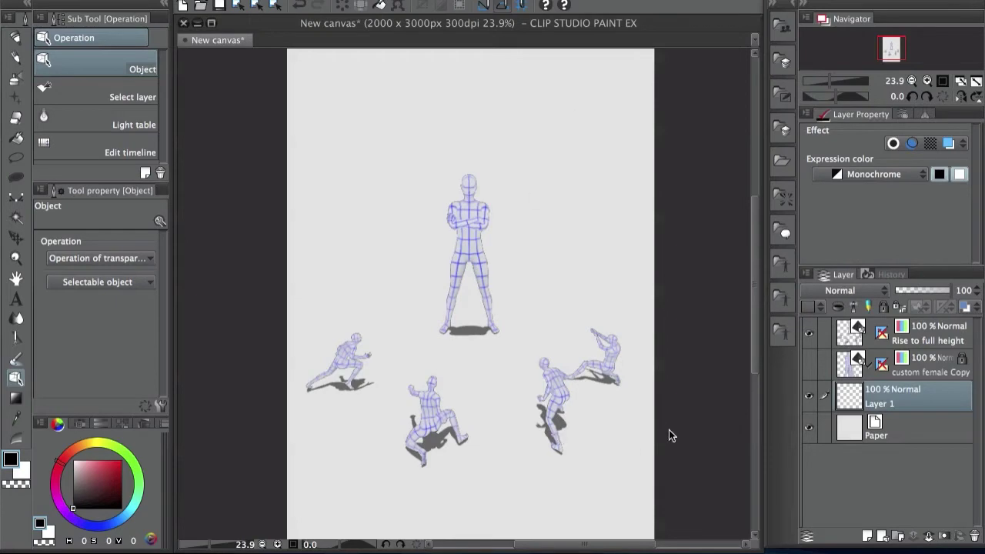
left_click(808, 333)
Show the embracing couple again, add a new layer, and drag two hugging poses onto the canvas.
left_click(808, 364)
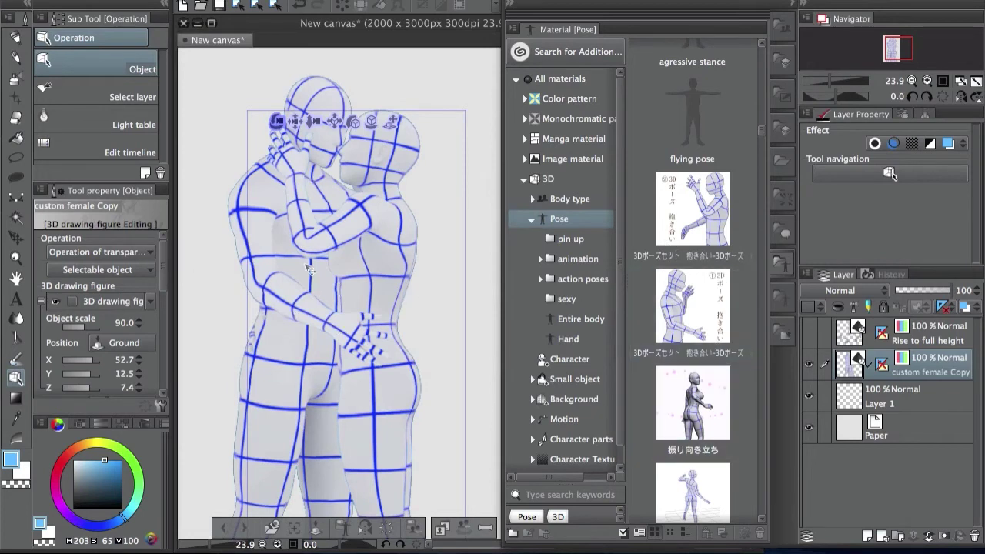
left_click(688, 227)
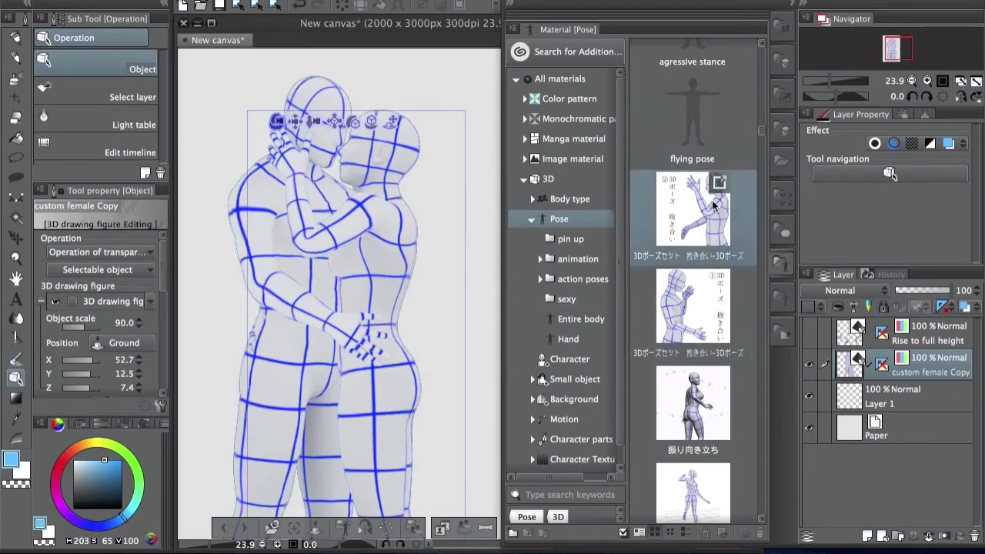
left_click(687, 311)
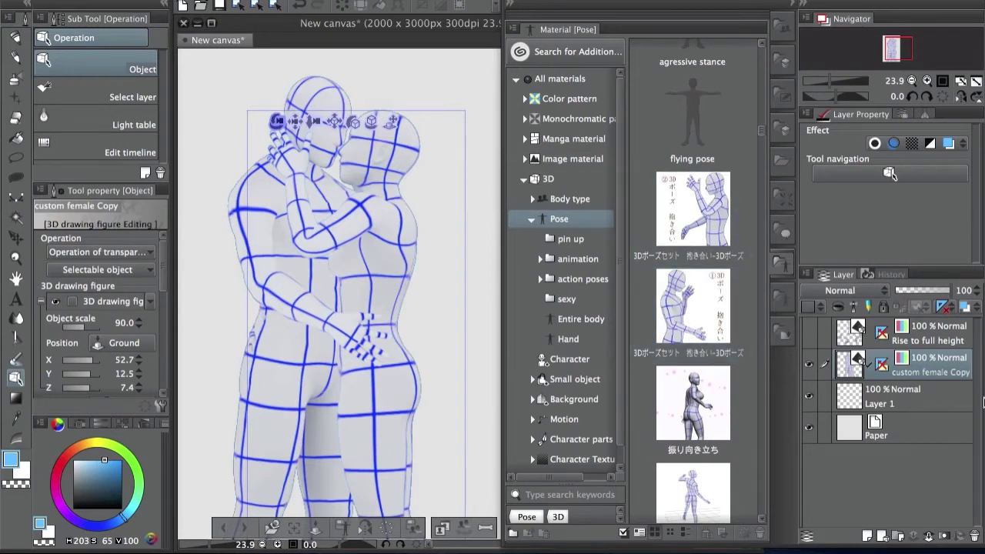
left_click(867, 535)
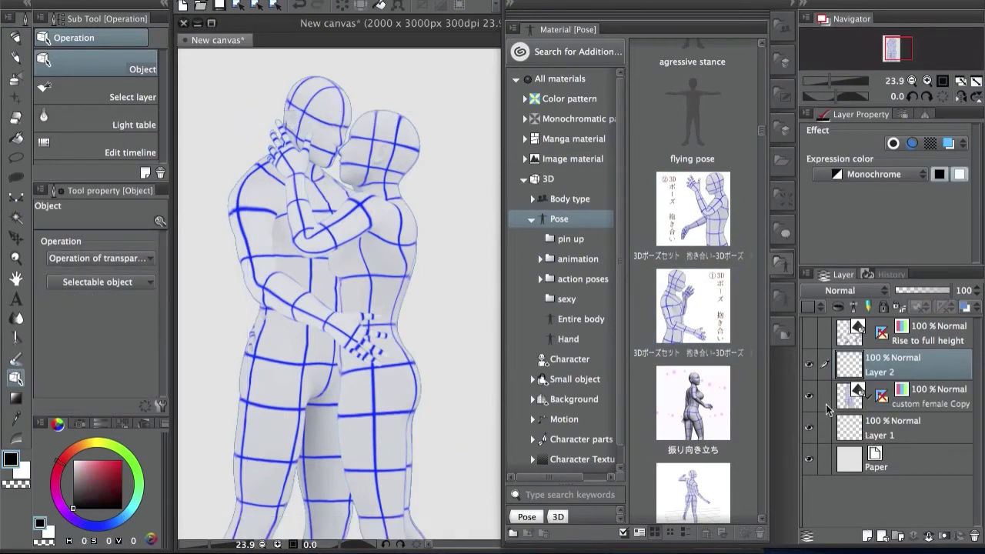
left_click_drag(716, 223, 371, 242)
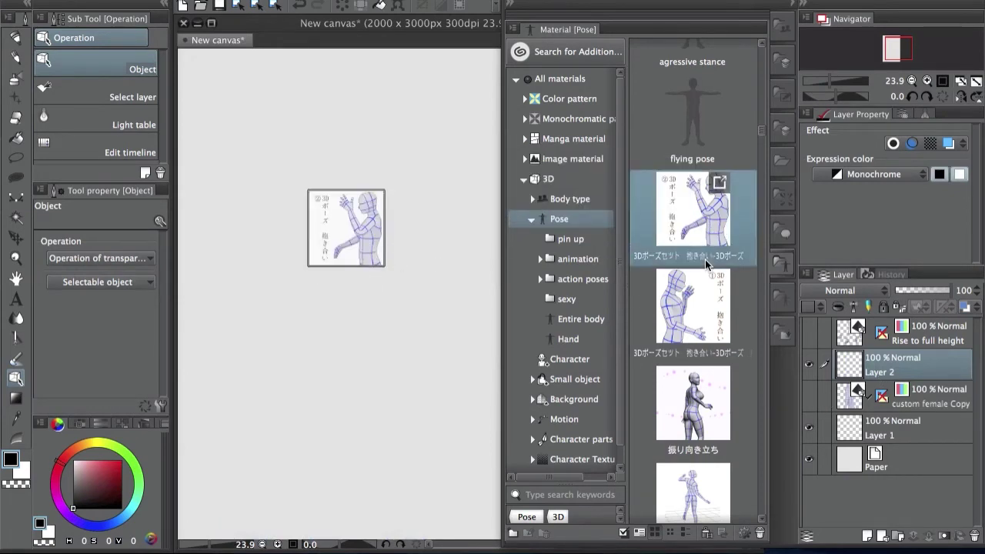
left_click_drag(704, 308, 451, 347)
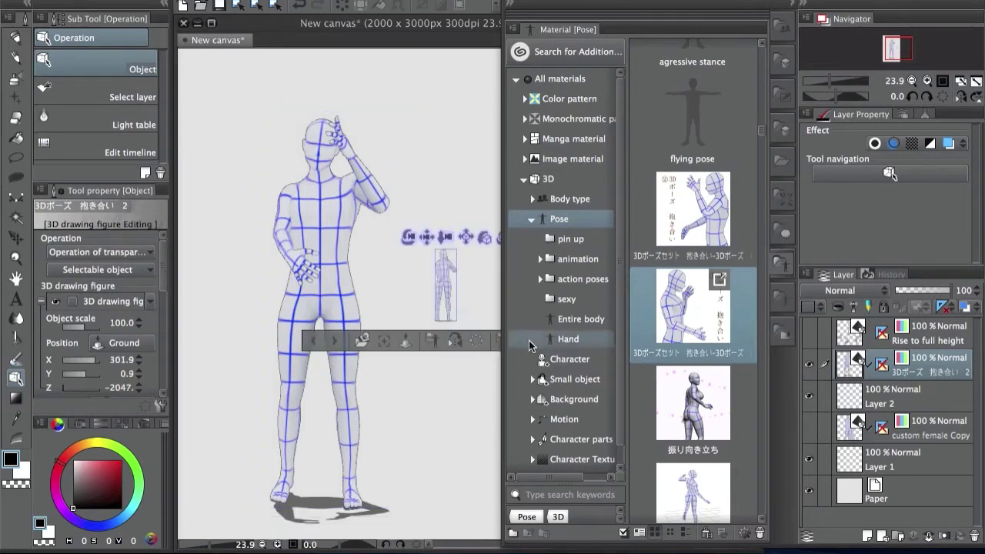
left_click(769, 266)
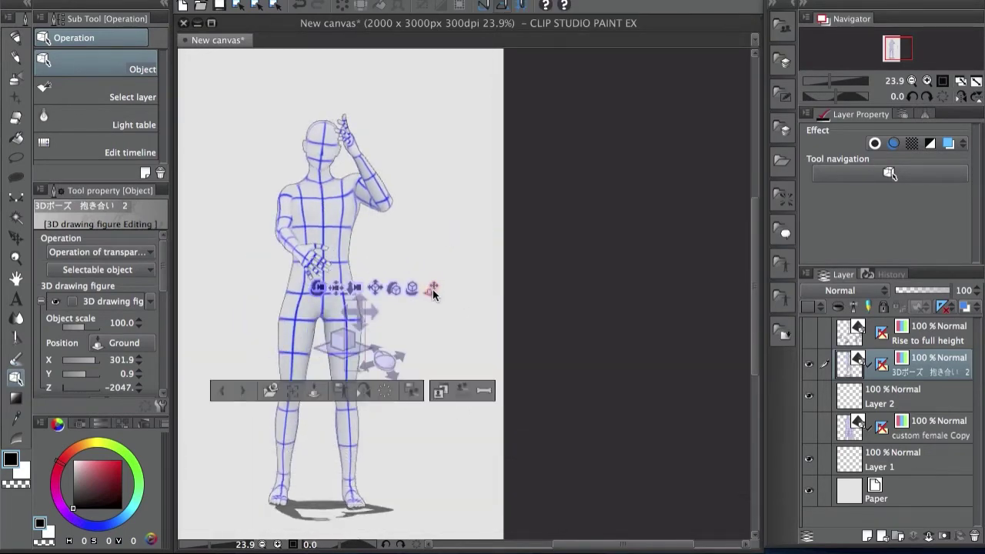
Move the second figure along the ground and in depth until it faces the first with hands meeting.
left_click_drag(432, 293, 433, 508)
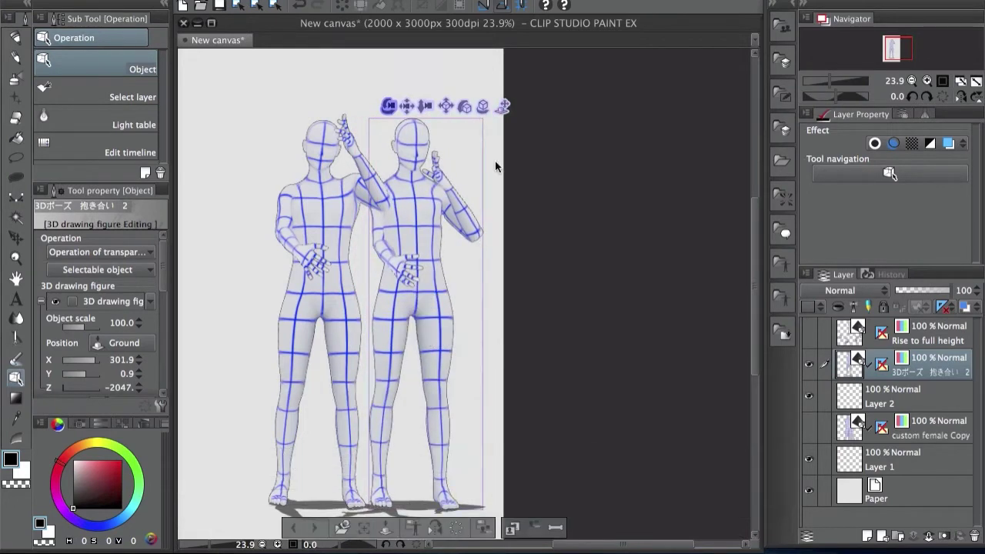
left_click_drag(486, 105, 258, 115)
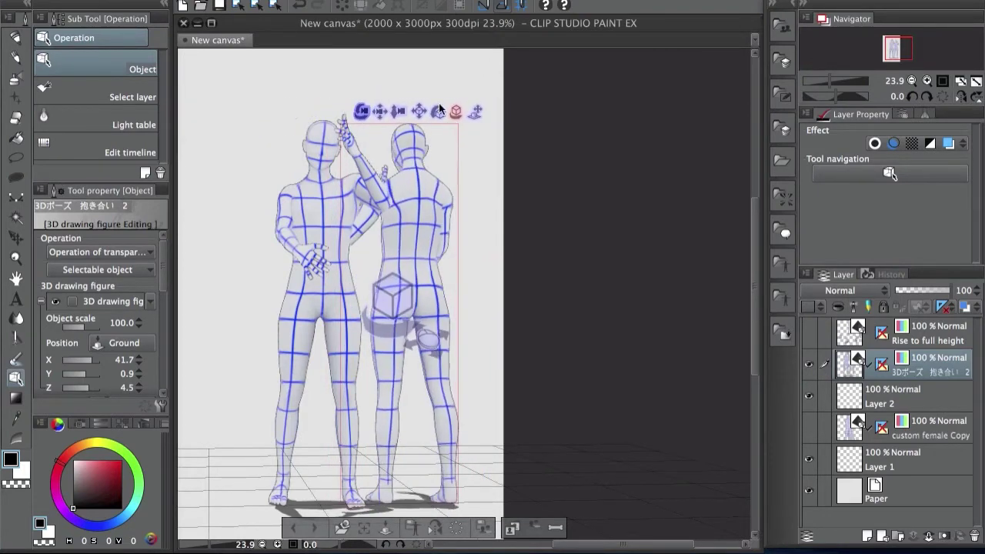
left_click_drag(439, 110, 354, 512)
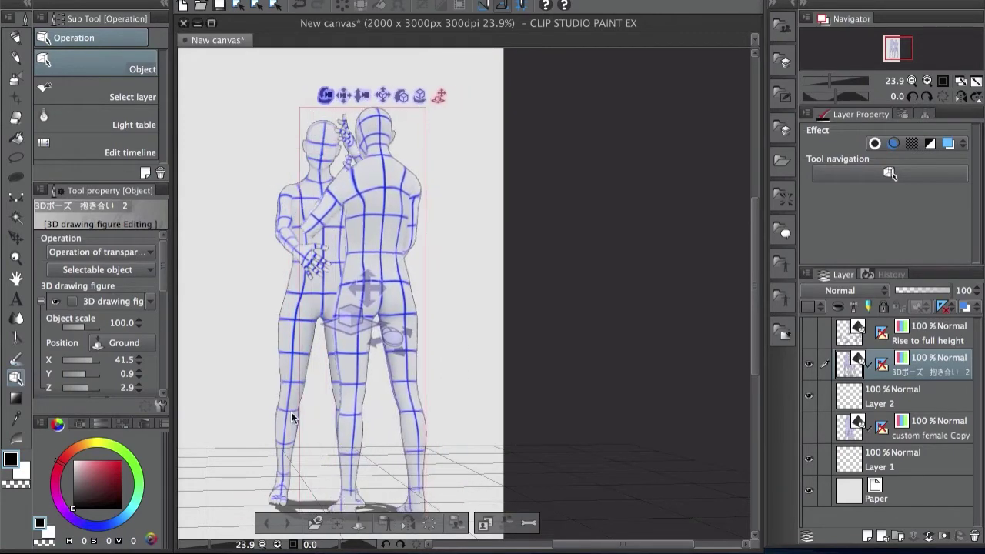
left_click_drag(292, 416, 372, 419)
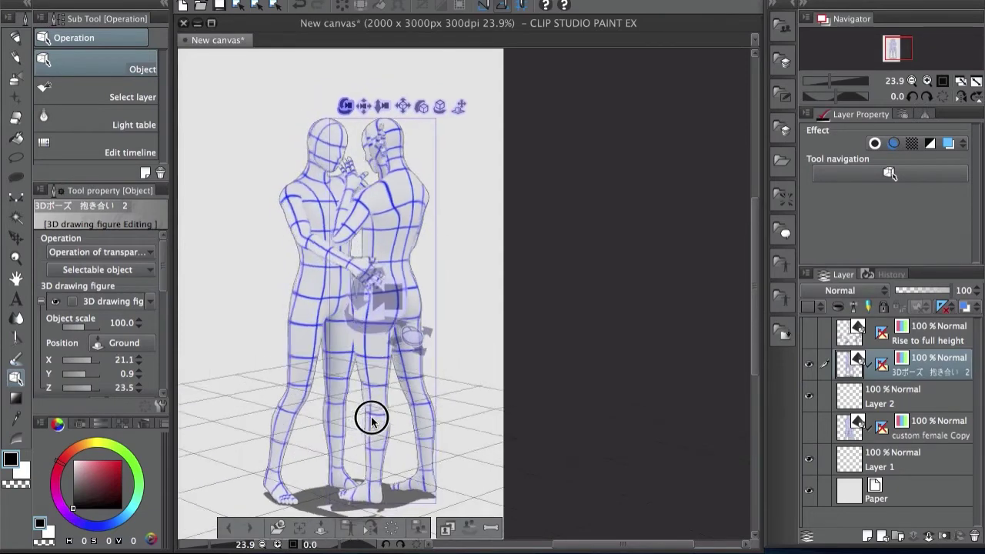
left_click_drag(458, 107, 346, 493)
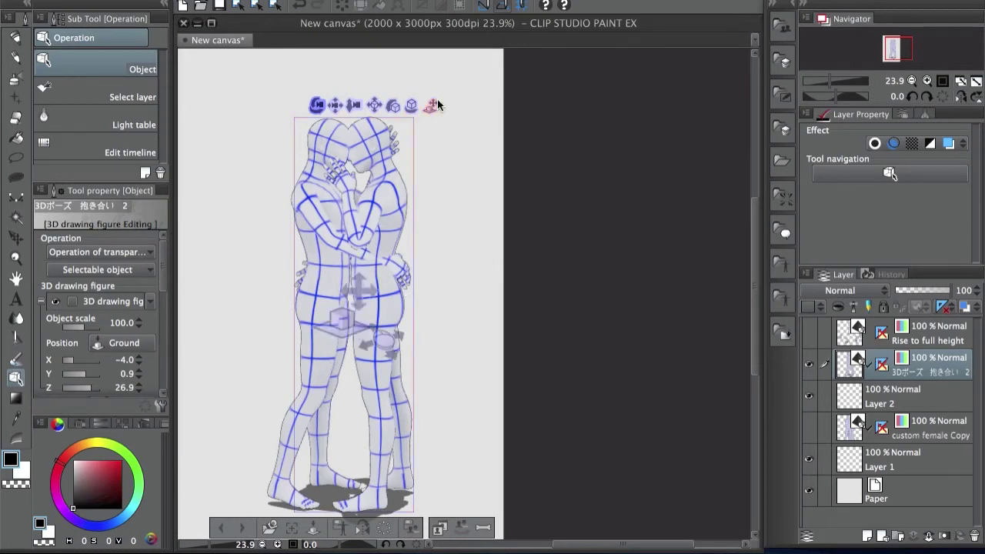
left_click_drag(434, 105, 347, 501)
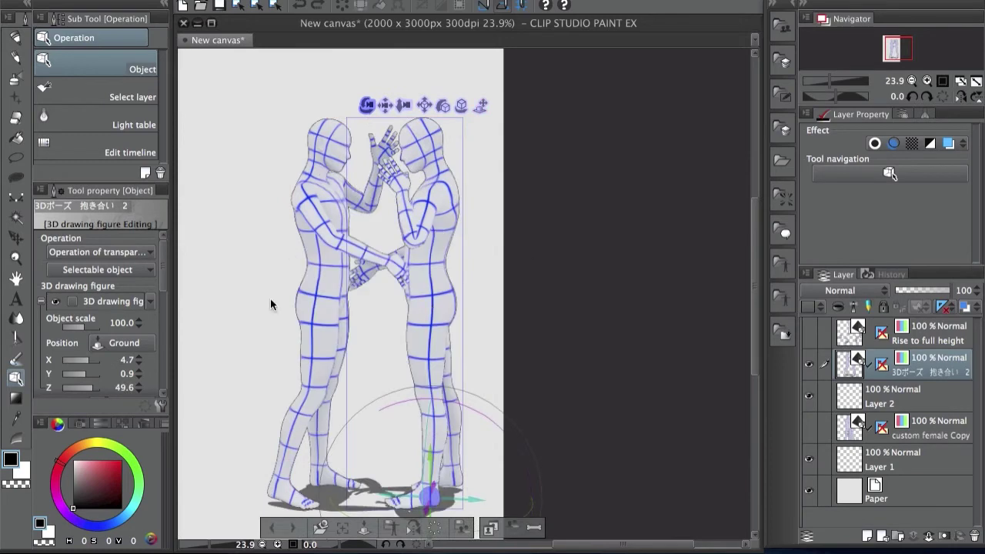
Delete the right figure and add a 3D drawing doll (Female) from Body type facing the male figure.
left_click(437, 291)
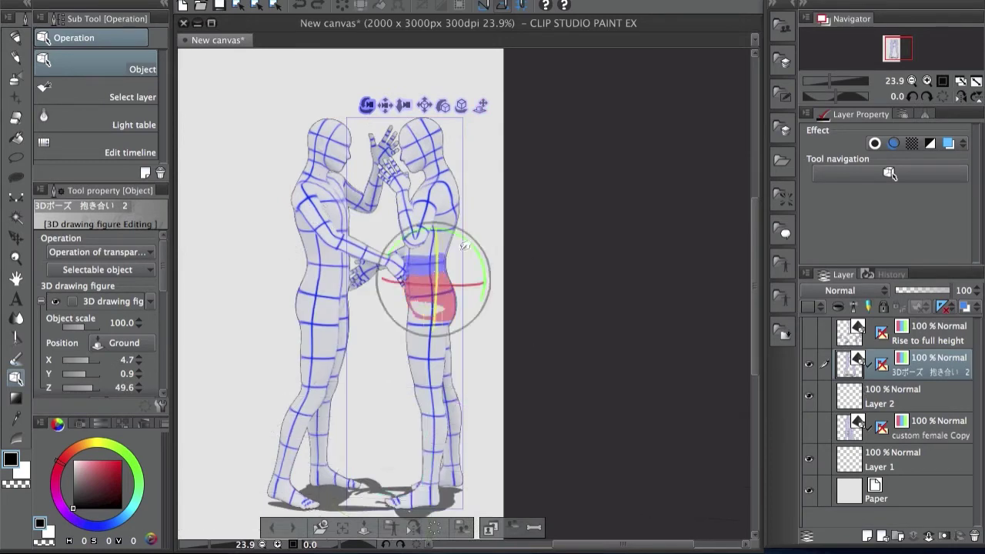
key("Delete")
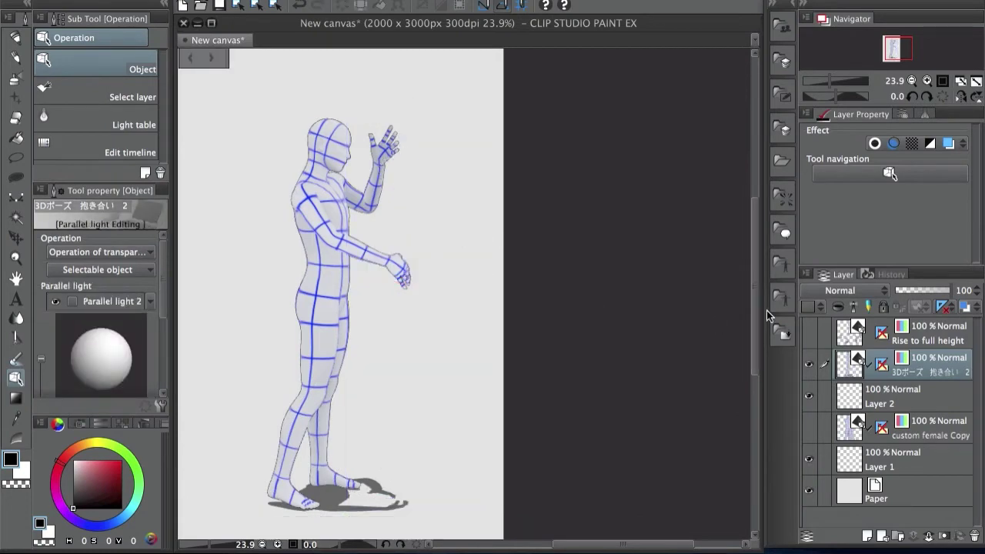
left_click(777, 303)
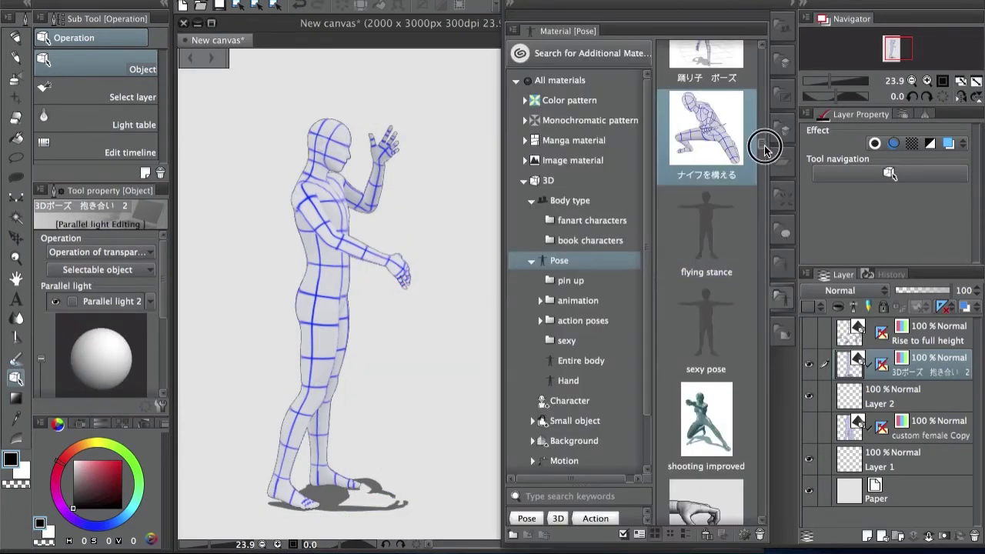
left_click(570, 200)
left_click_drag(706, 208, 704, 256)
mouse_move(707, 428)
left_mouse_down()
mouse_move(714, 451)
mouse_move(736, 407)
mouse_move(428, 407)
mouse_move(424, 445)
left_mouse_up()
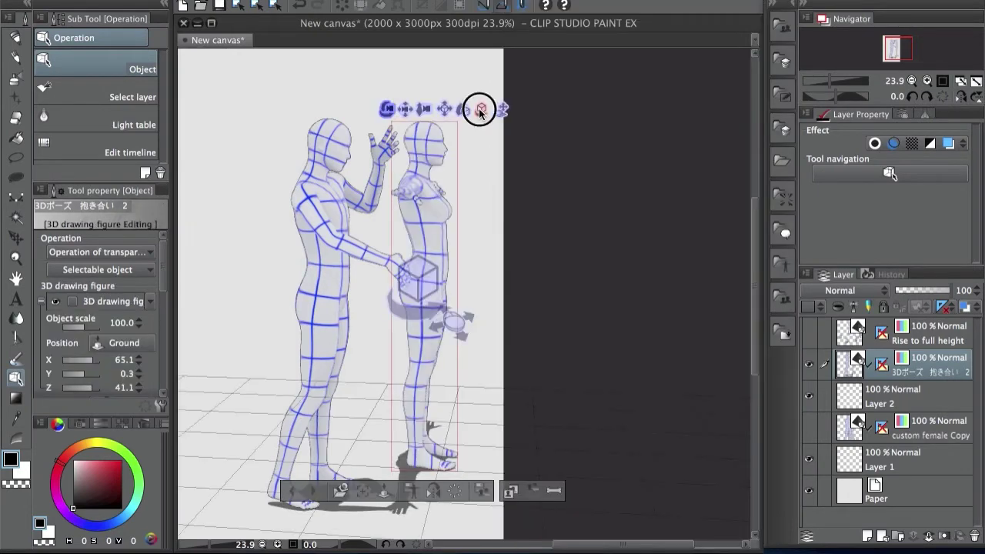
left_click_drag(397, 131, 222, 172)
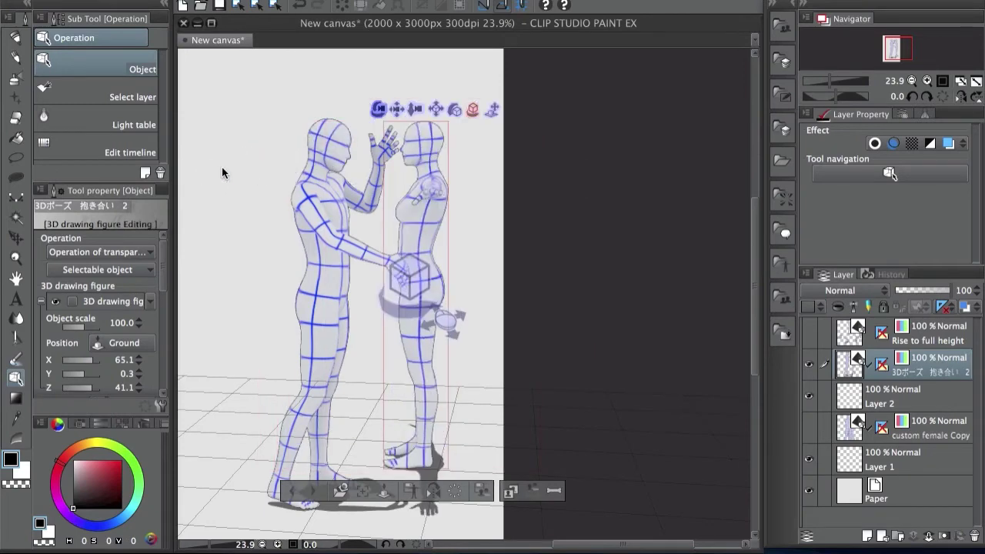
Apply the hugging pose to the female doll, move it into the embrace and scale it to 96.
left_click(783, 333)
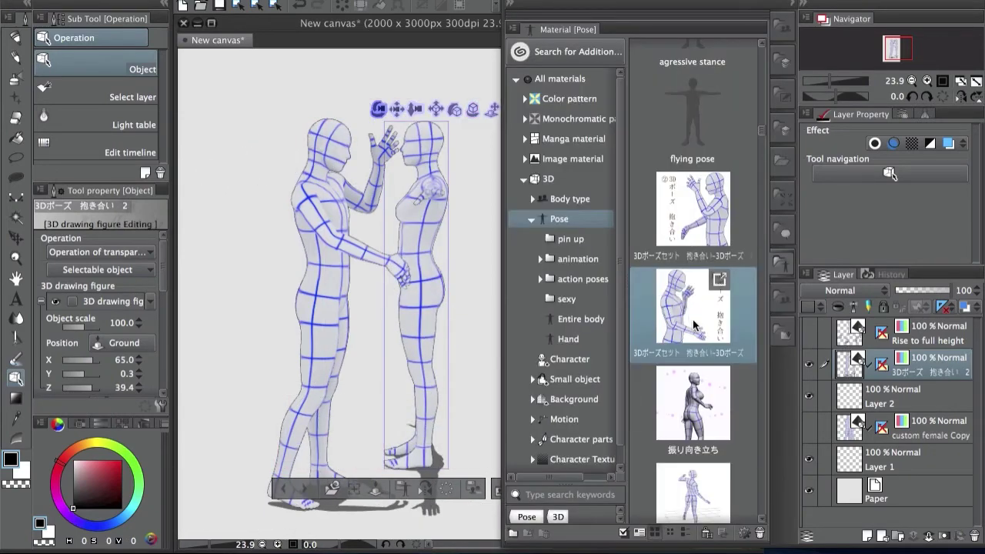
left_click_drag(701, 327, 436, 254)
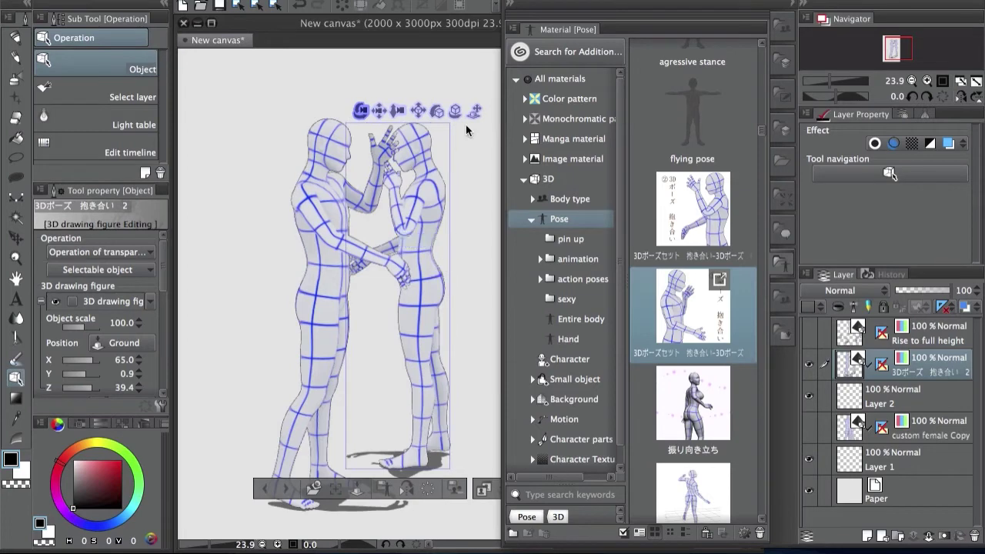
left_click_drag(469, 113, 341, 497)
scroll(164, 281, "up", 1)
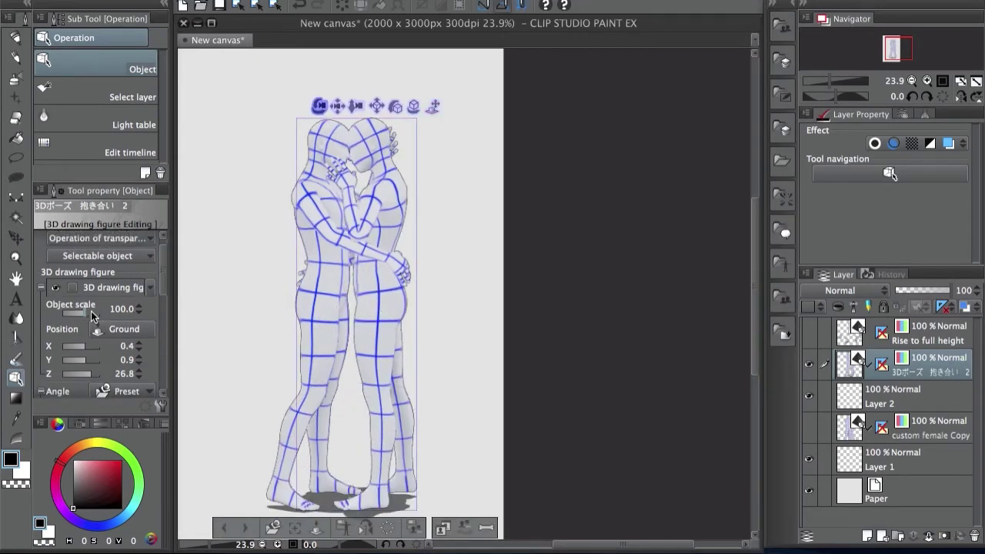
left_click(140, 311)
left_click(139, 311)
left_click(140, 311)
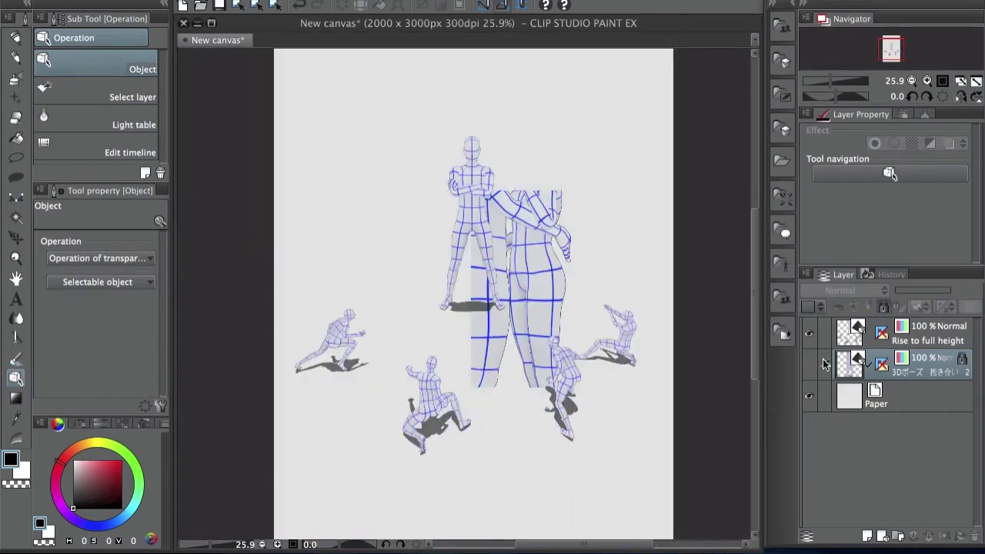
left_click(882, 343)
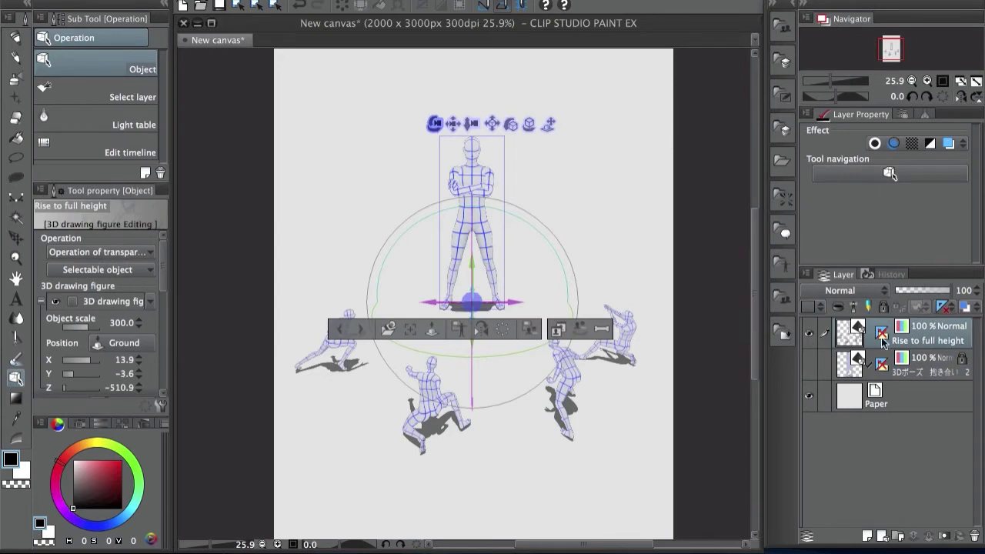
Select the standing 3D figure and rotate the camera around the posed figures.
left_click(926, 404)
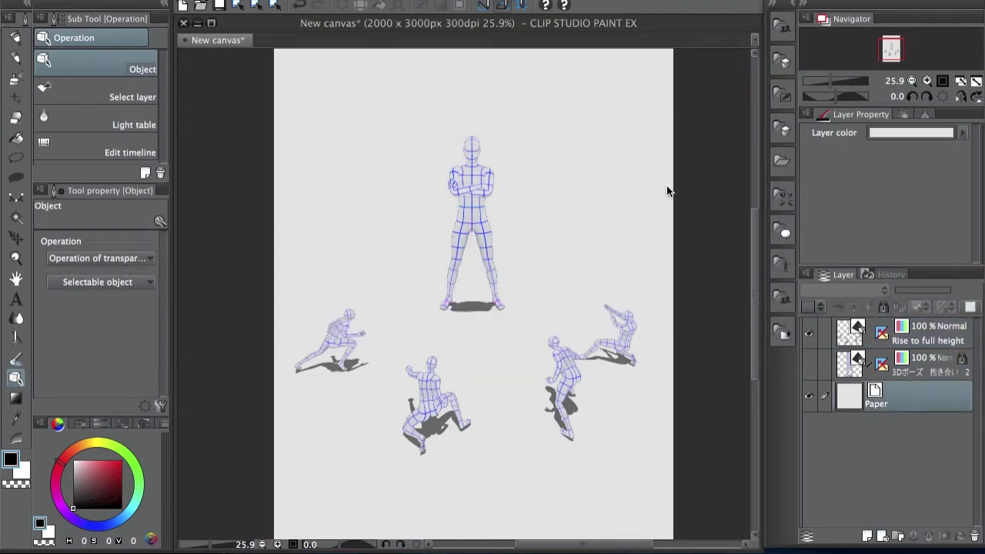
left_click(474, 200)
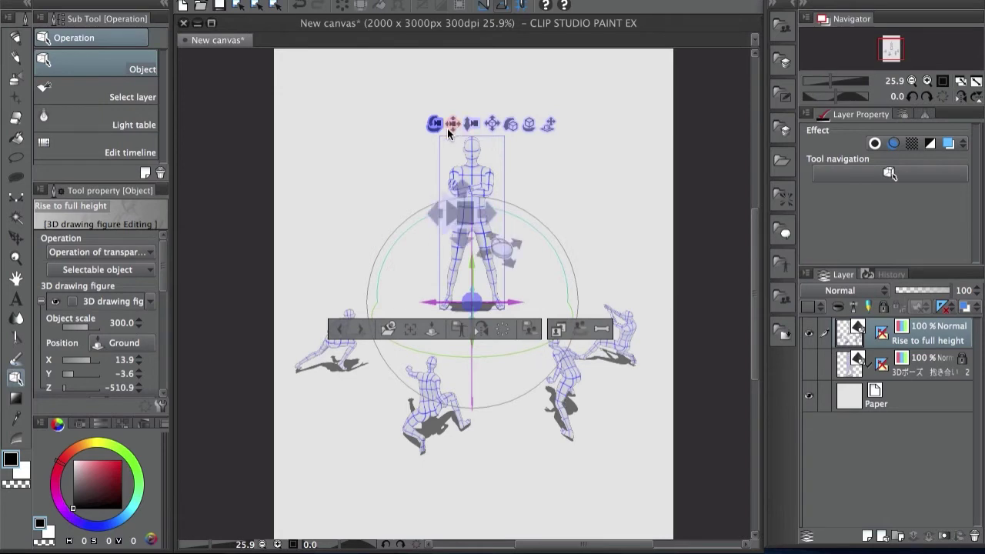
left_click_drag(437, 125, 524, 303)
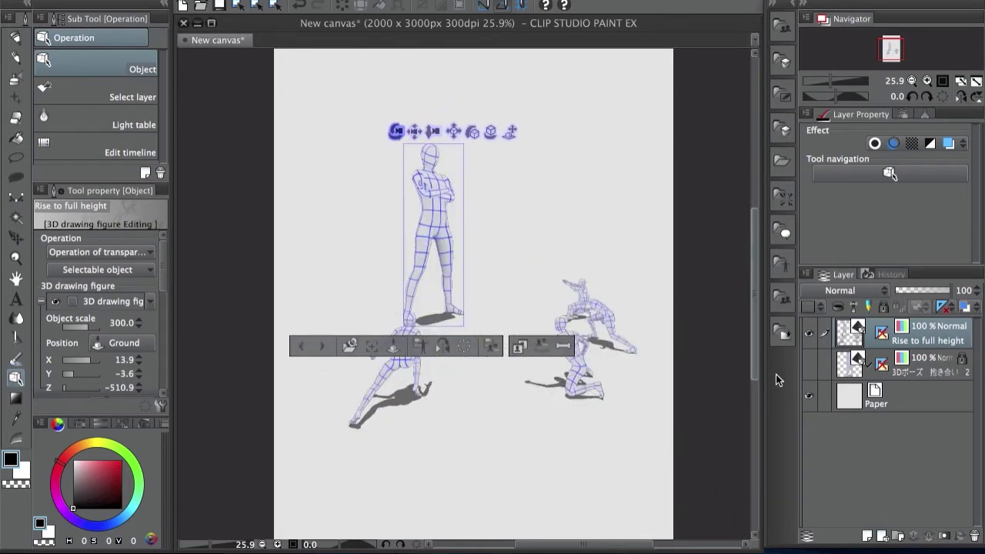
Add a figure in the 'pin up 19' pose from the 3D Pose materials to the scene.
left_click(782, 292)
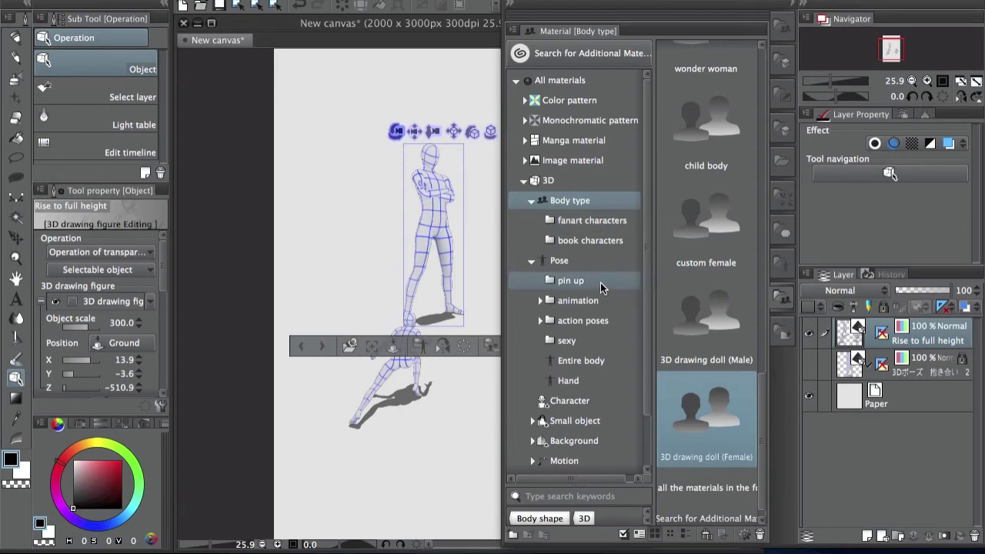
left_click(598, 262)
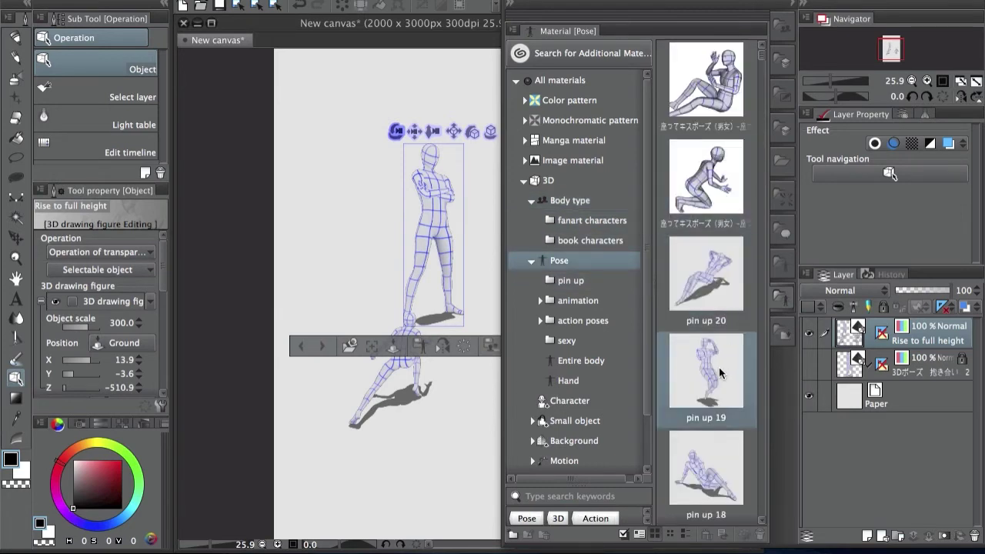
left_click_drag(720, 373, 357, 296)
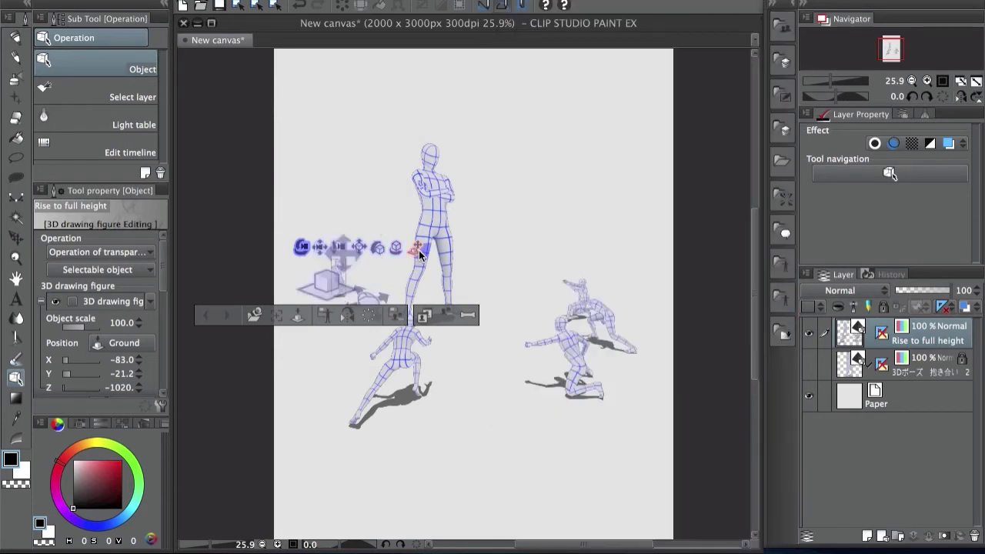
Move and rotate the pin up 19 figure upright beside the standing figure, then delete it.
left_click_drag(419, 256, 513, 469)
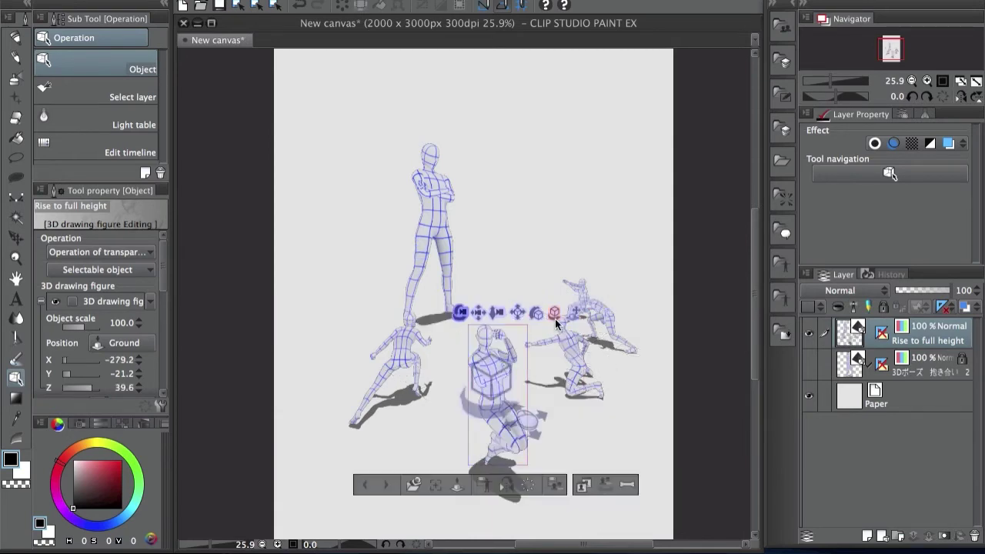
left_click_drag(554, 316, 366, 263)
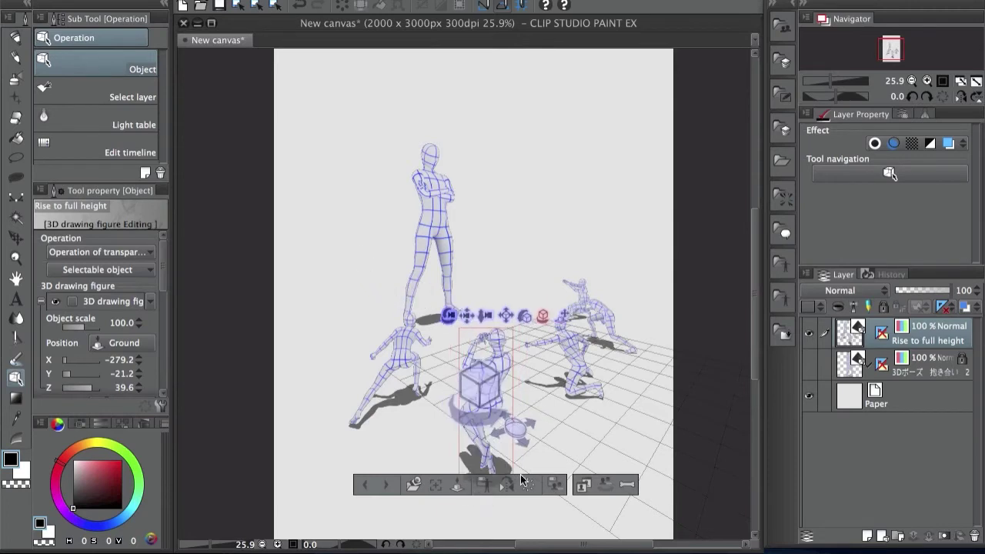
left_click_drag(510, 317, 530, 151)
left_click_drag(491, 303, 512, 413)
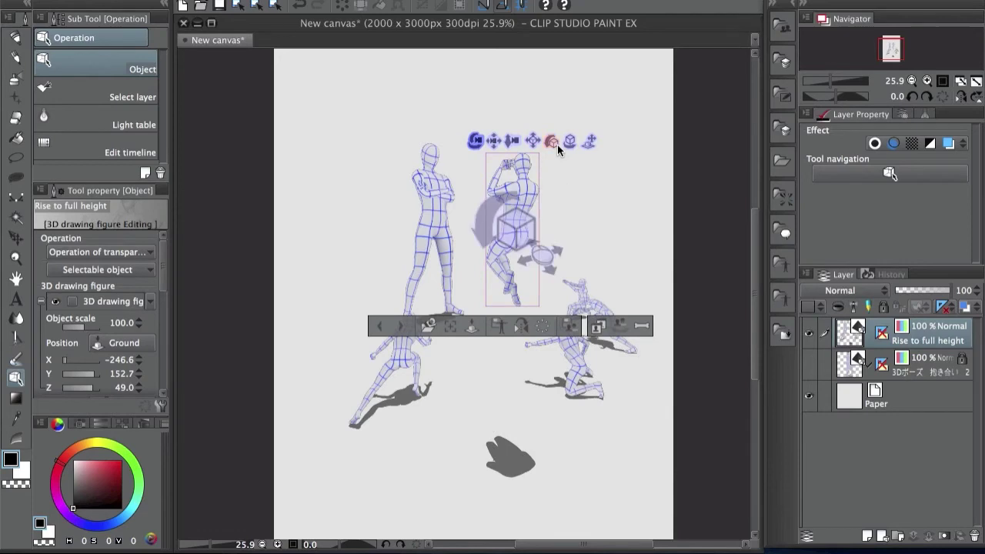
key("Delete")
Select the kneeling pair on the right and shift it left and down toward the other figures.
left_click(416, 368)
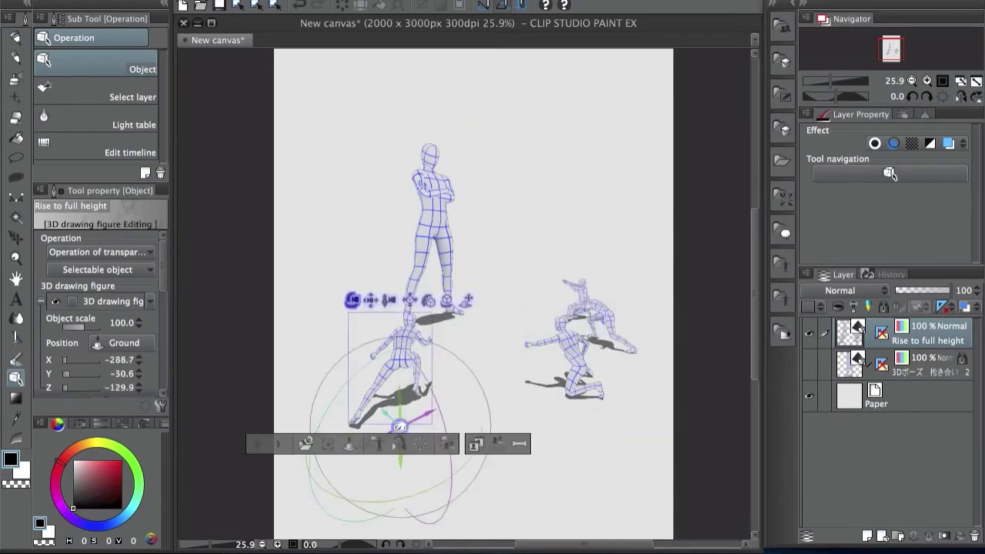
left_click(282, 448)
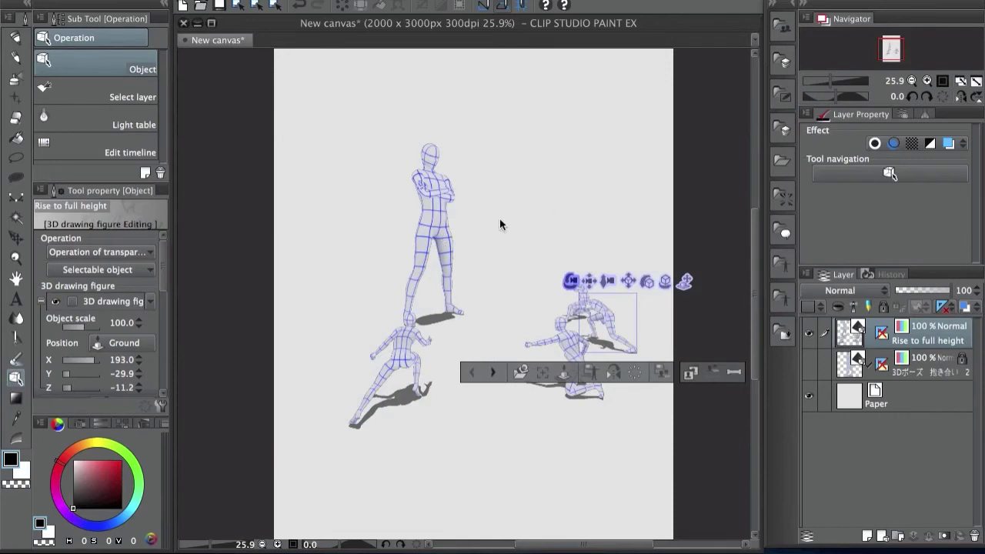
left_click_drag(499, 223, 445, 231)
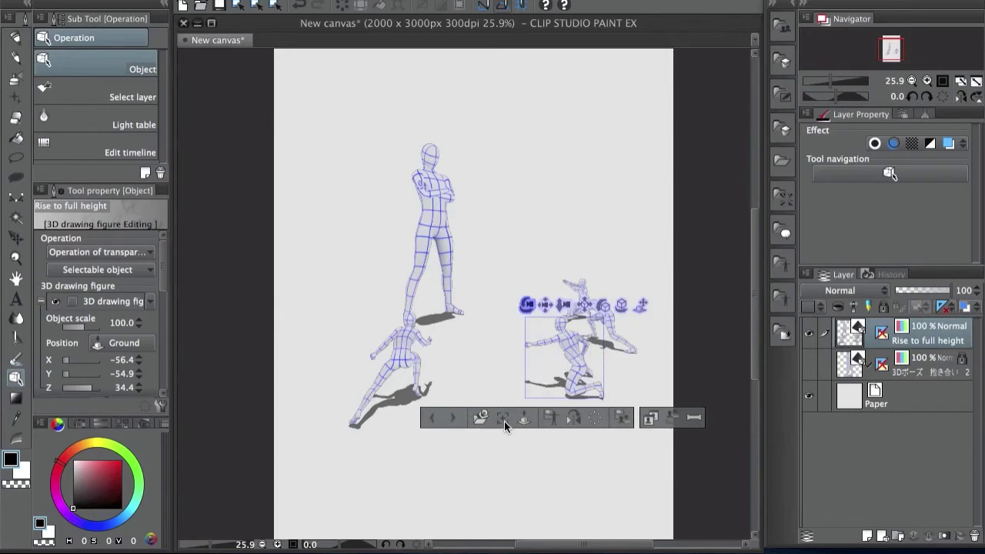
left_click(482, 418)
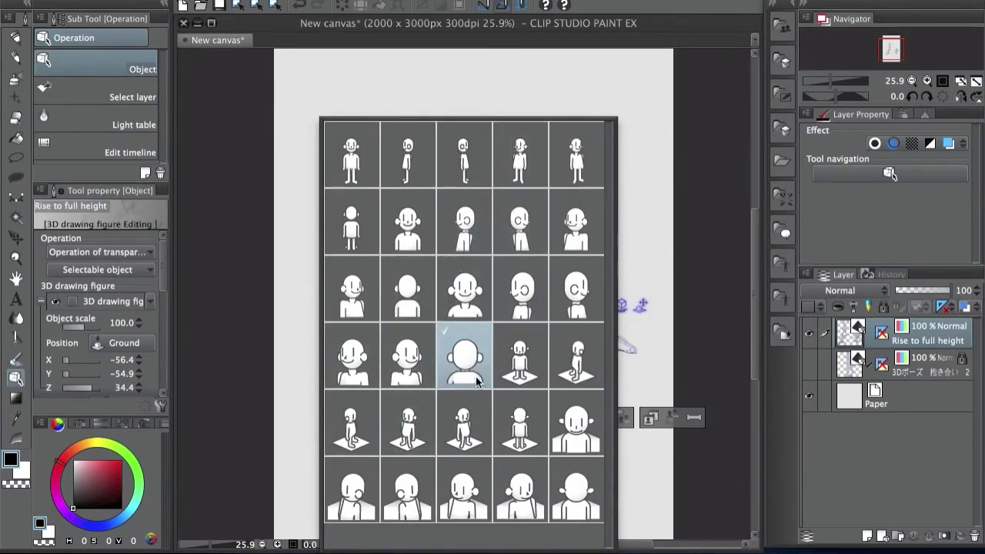
Apply a close camera-angle preset and orbit to a low view from behind the kneeling figure.
left_click(527, 291)
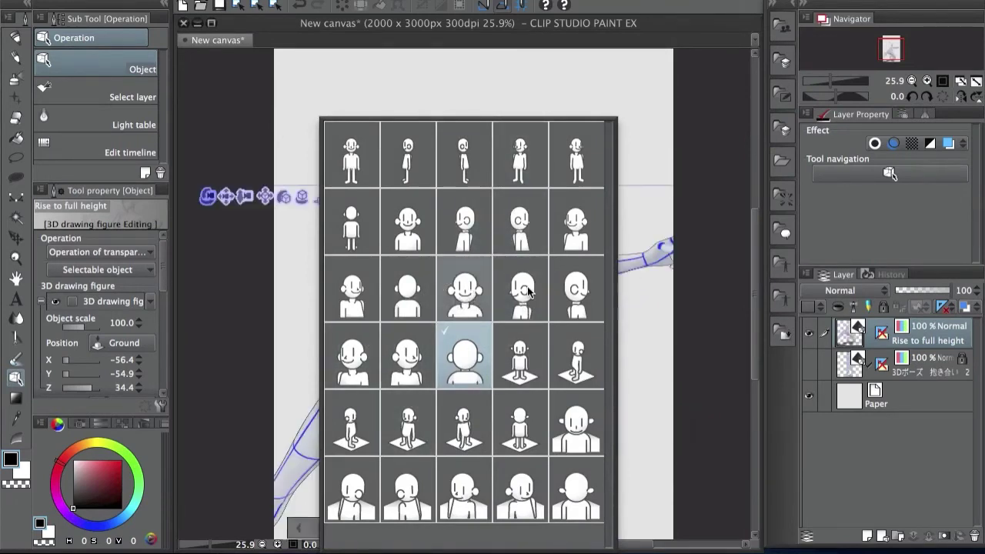
left_click(685, 229)
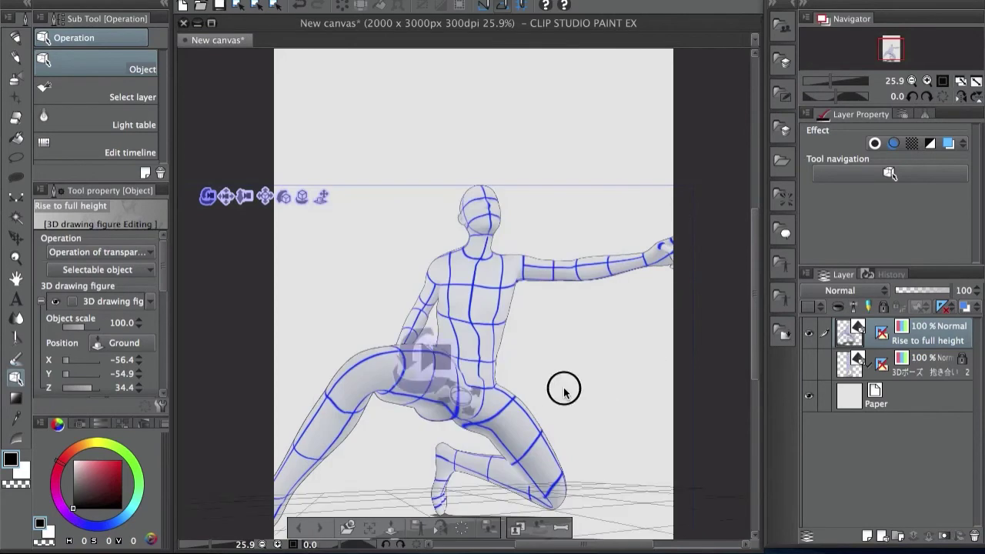
left_click_drag(563, 391, 541, 398)
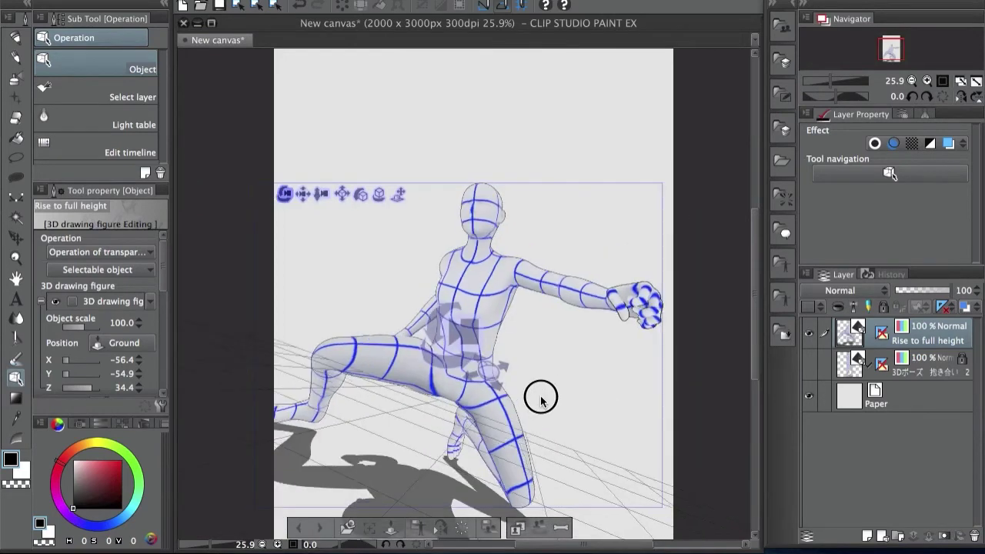
left_click(470, 359)
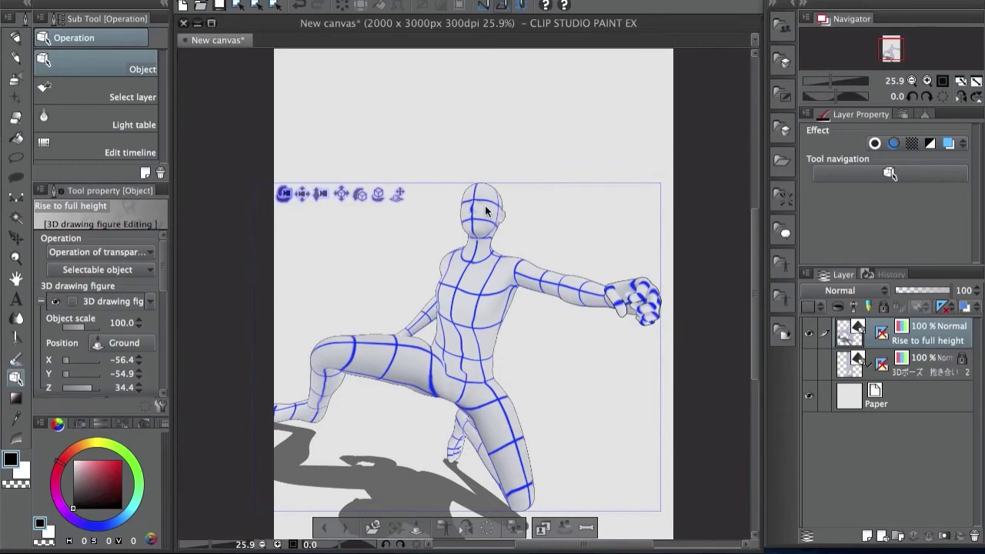
left_click_drag(545, 370, 358, 84)
left_click_drag(637, 374, 396, 273)
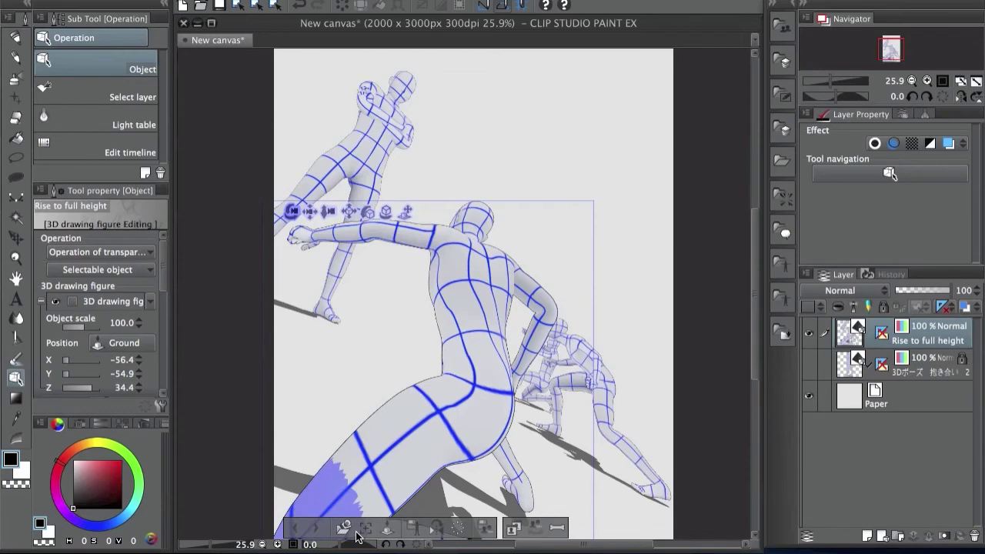
Set the camera Perspective to 4.72 and orbit the camera to a new angle.
left_click_drag(162, 271, 165, 301)
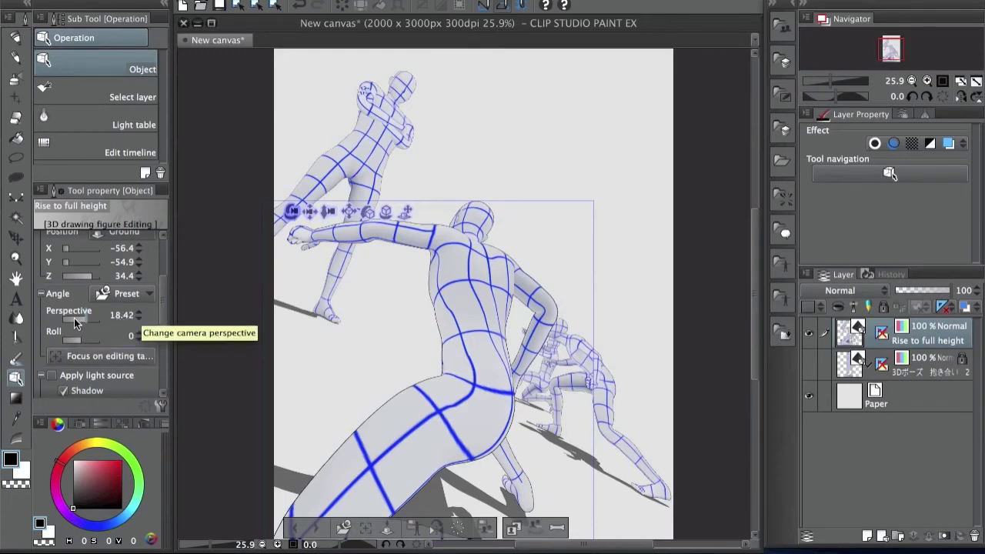
left_click(119, 315)
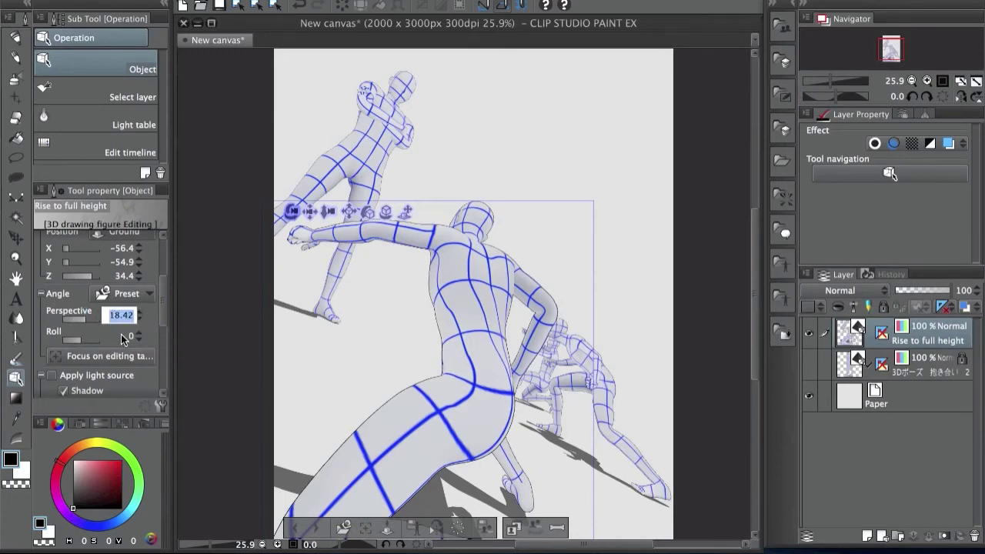
type("4.72")
left_click(538, 350)
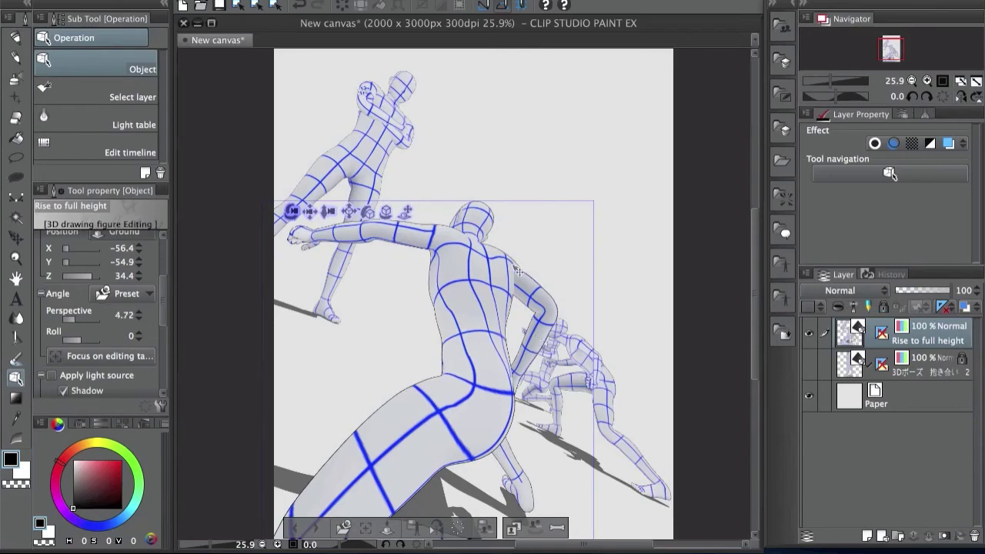
left_click_drag(605, 209, 426, 185)
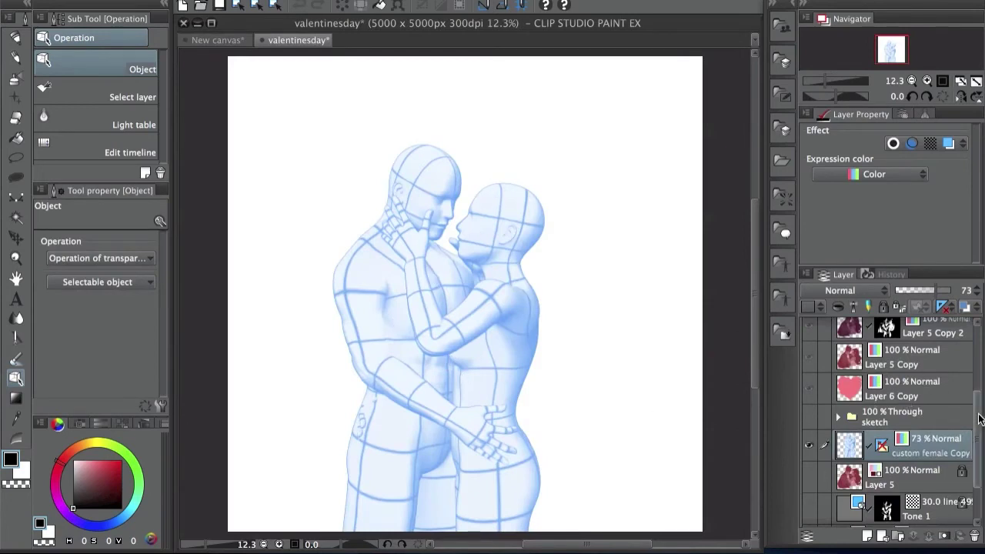
Turn on Layer 5 Copy 2's shading in the heart illustration, then bring up the rose&menat canvas.
scroll(977, 399, "up", 1)
scroll(978, 399, "up", 2)
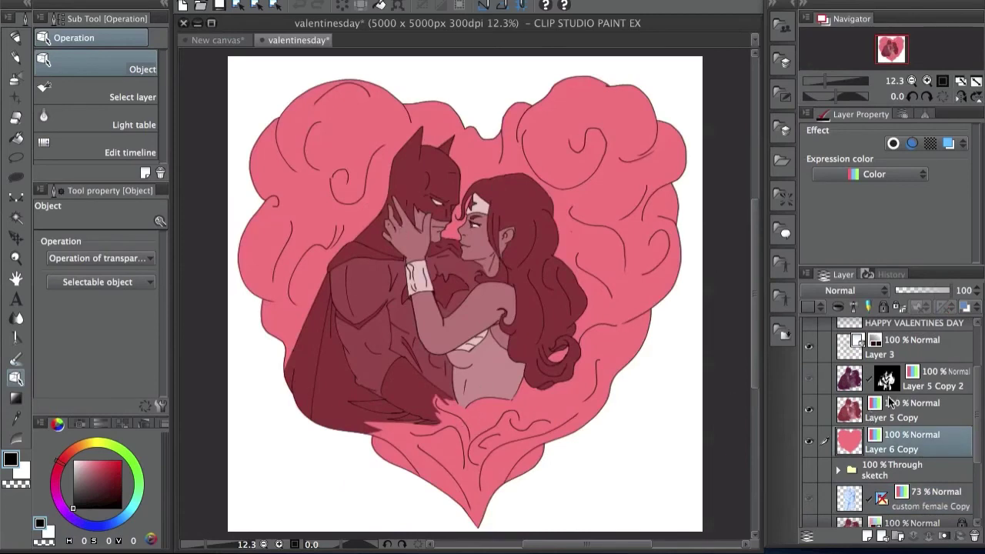
scroll(978, 384, "up", 2)
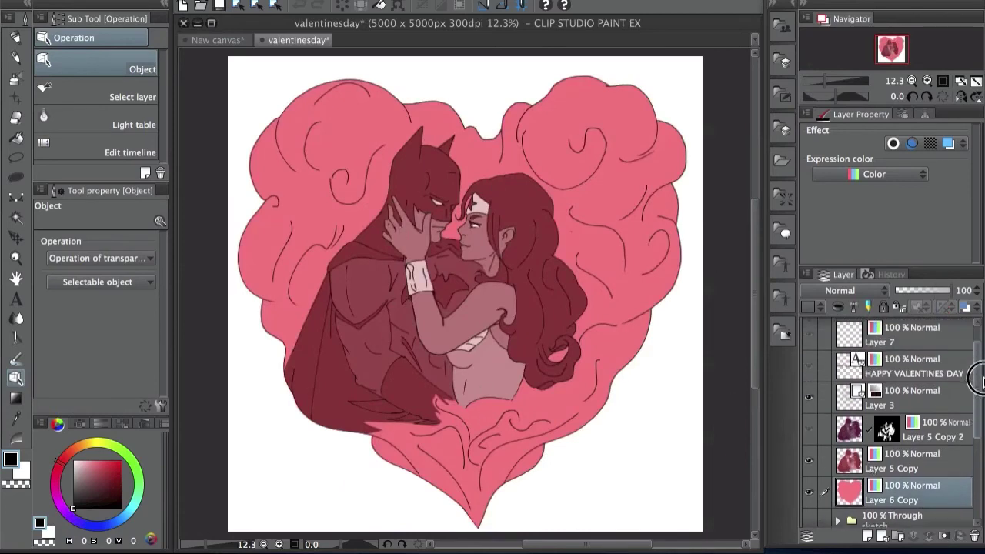
scroll(977, 377, "up", 1)
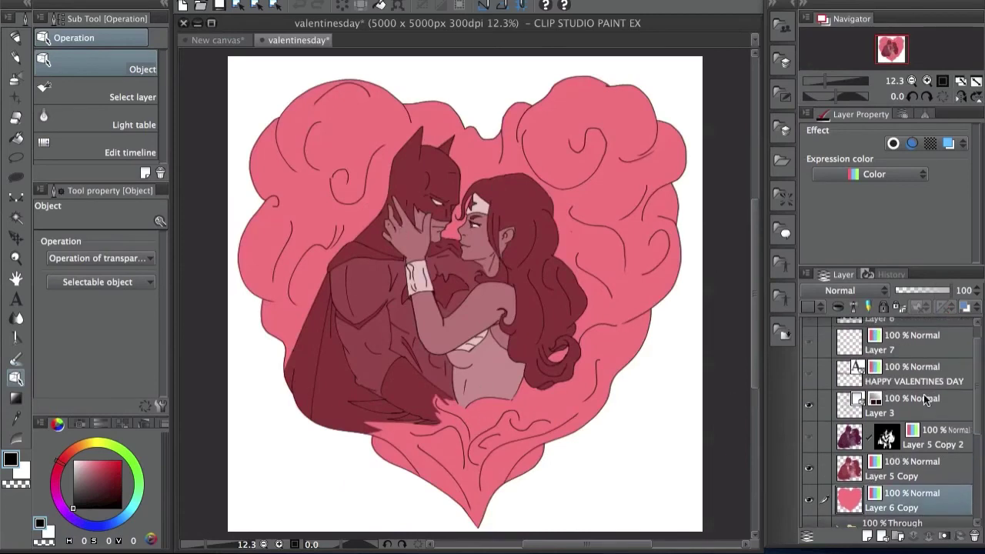
left_click(930, 440)
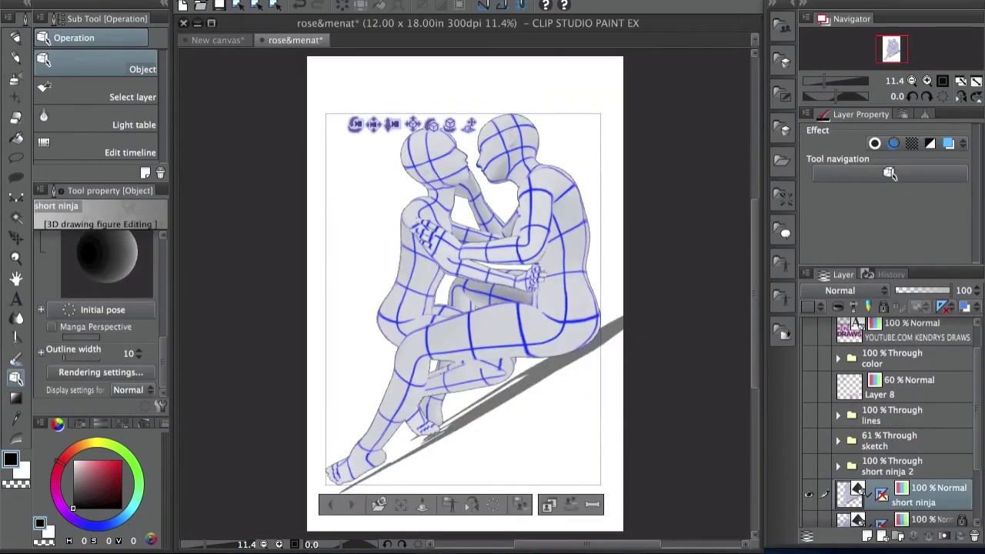
scroll(857, 324, "up", 2)
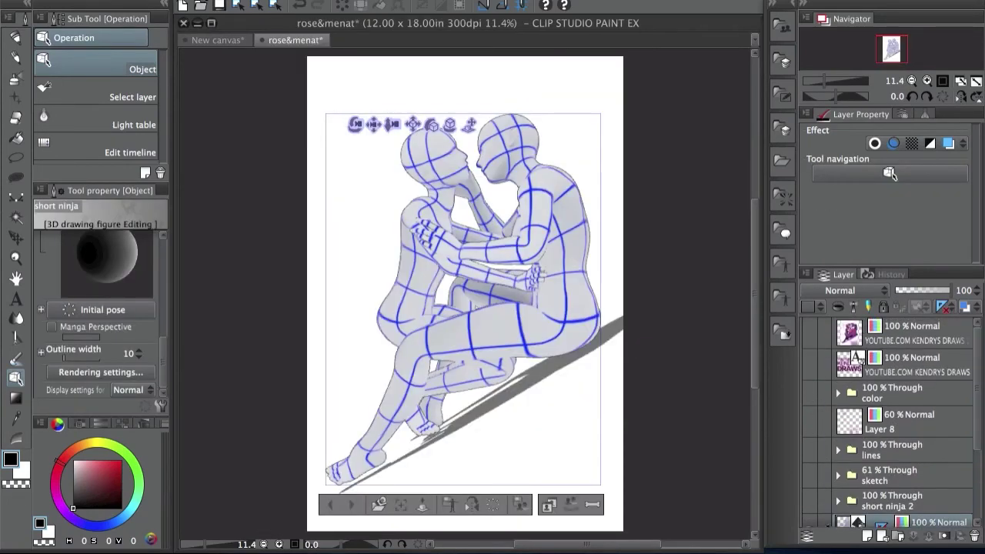
Select Layer 8 and show the top artwork layer, revealing the coloured kissing-pair illustration over the figures.
left_click(908, 422)
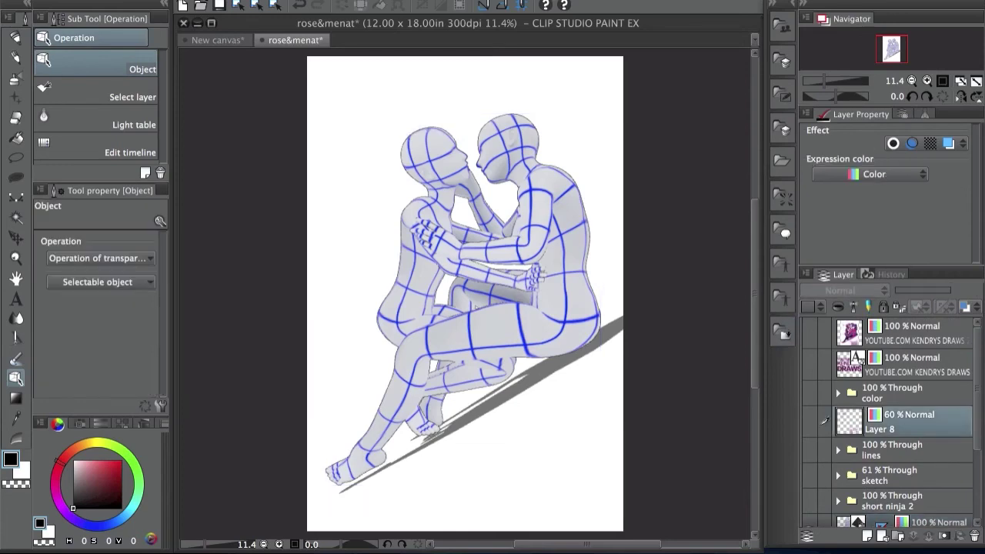
left_click(808, 333)
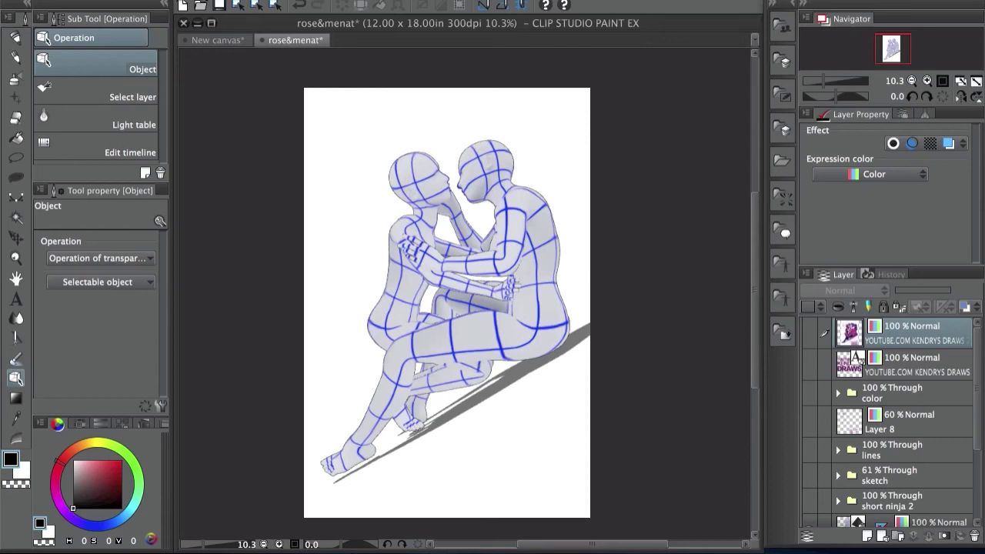
left_click(809, 333)
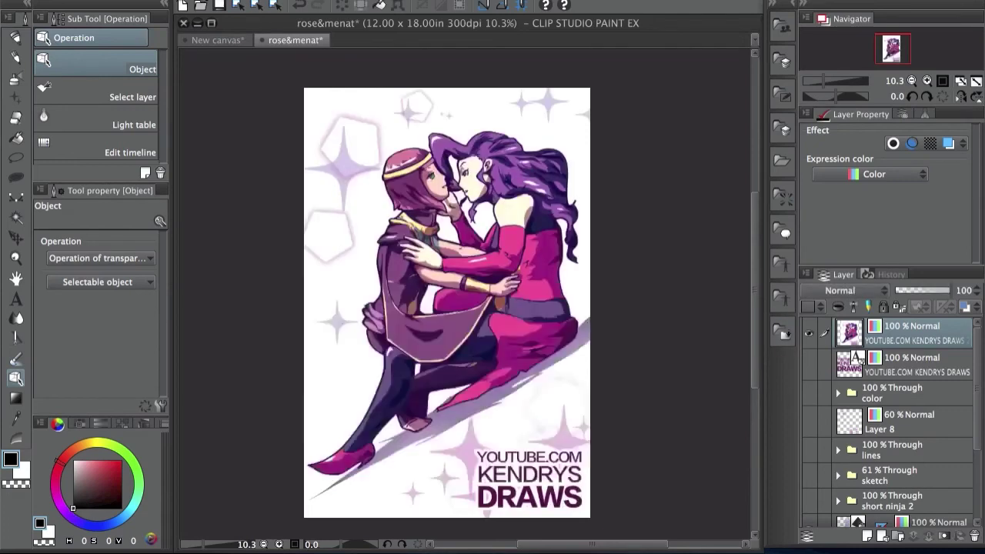